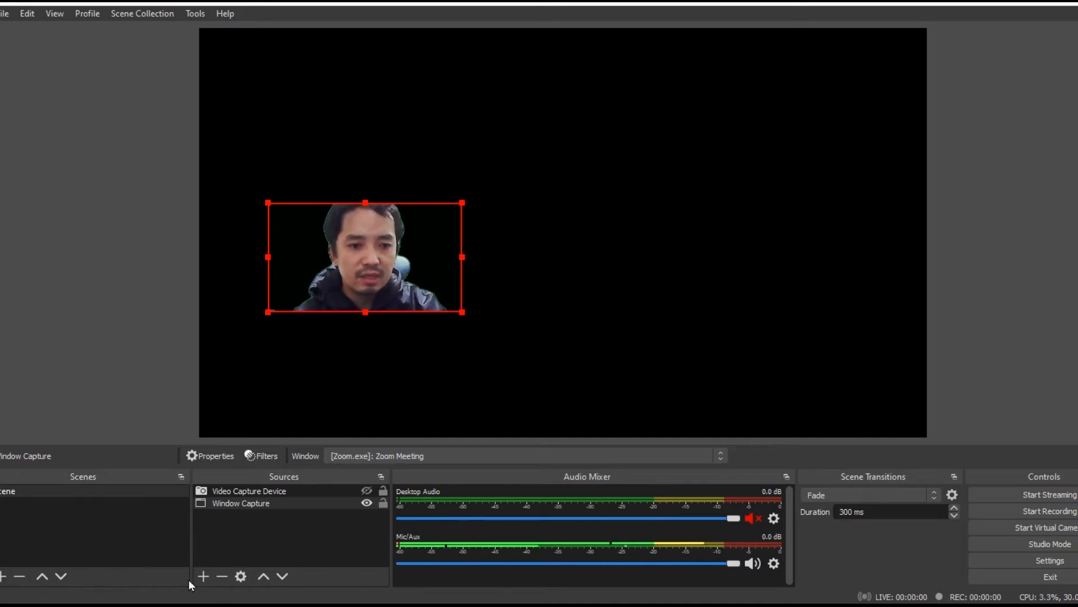
Step: Add a new scene named Scene 2
{"action": "left_click", "coordinate": [203, 576]}
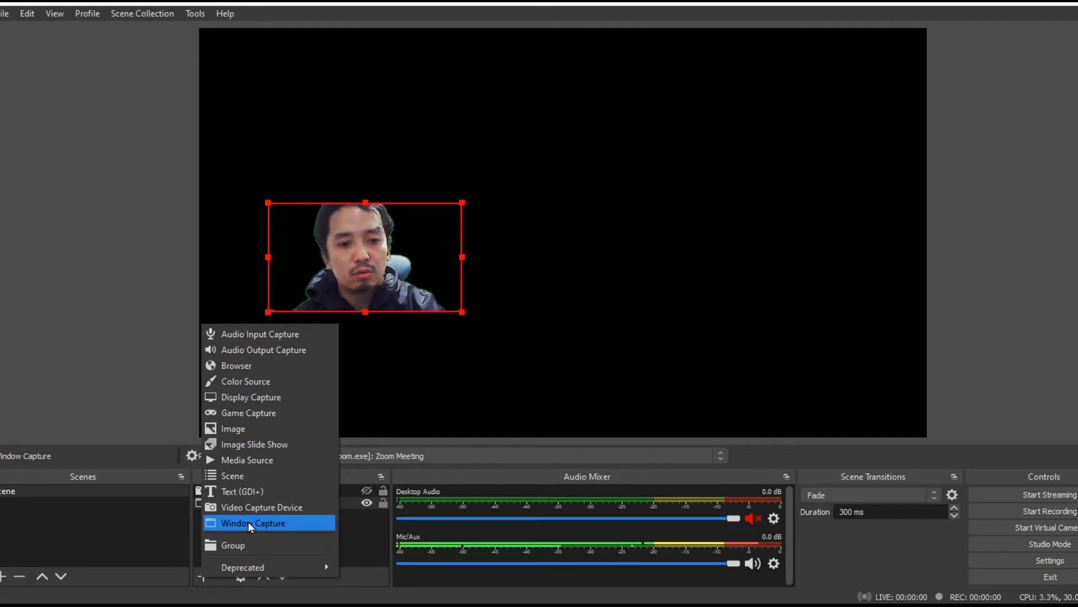
{"action": "left_click", "coordinate": [167, 527]}
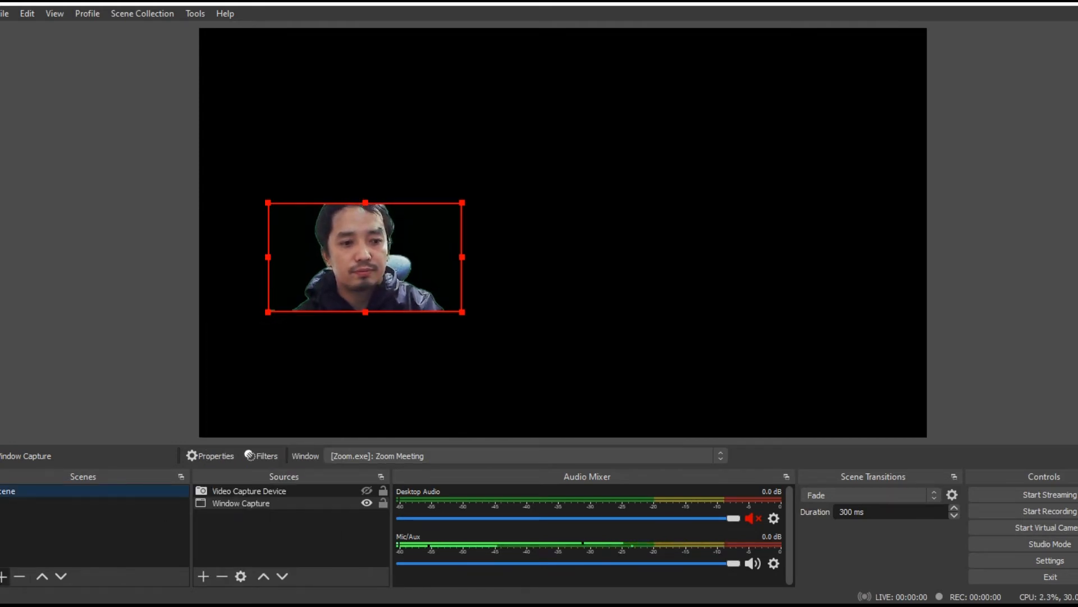
{"action": "left_click", "coordinate": [3, 576]}
{"action": "left_click", "coordinate": [542, 325]}
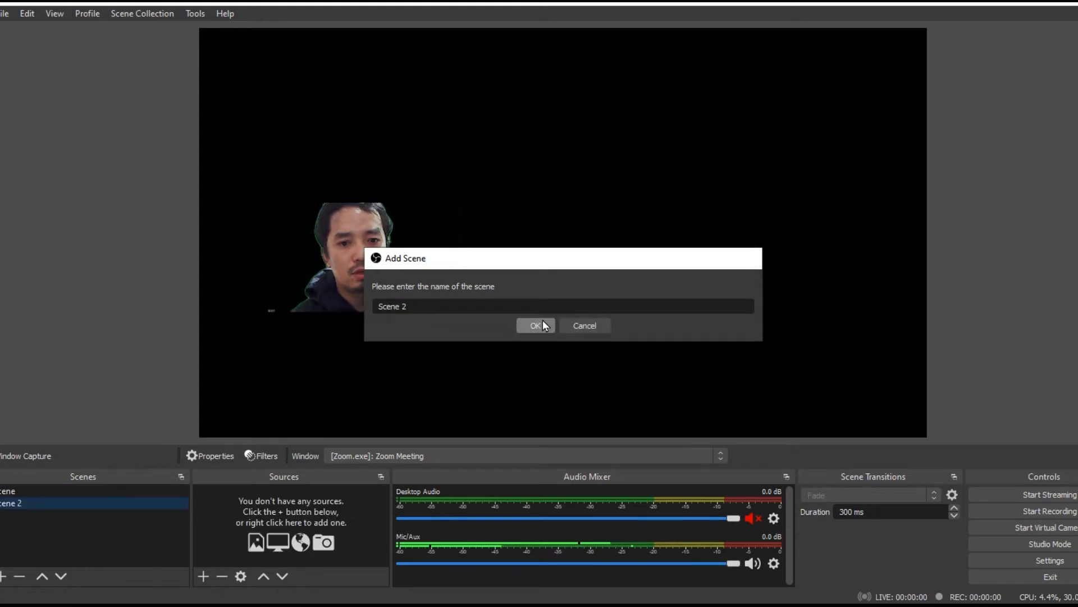
Step: Create a new, visible window capture source named Window Capture 2 in Scene 2
{"action": "left_click", "coordinate": [203, 575]}
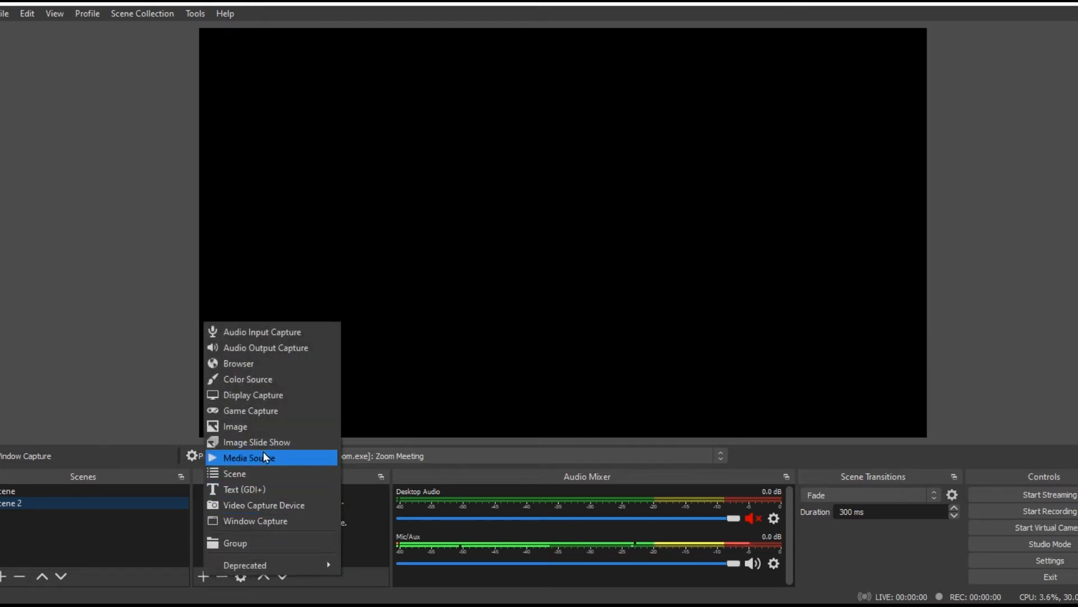
{"action": "left_click", "coordinate": [250, 521]}
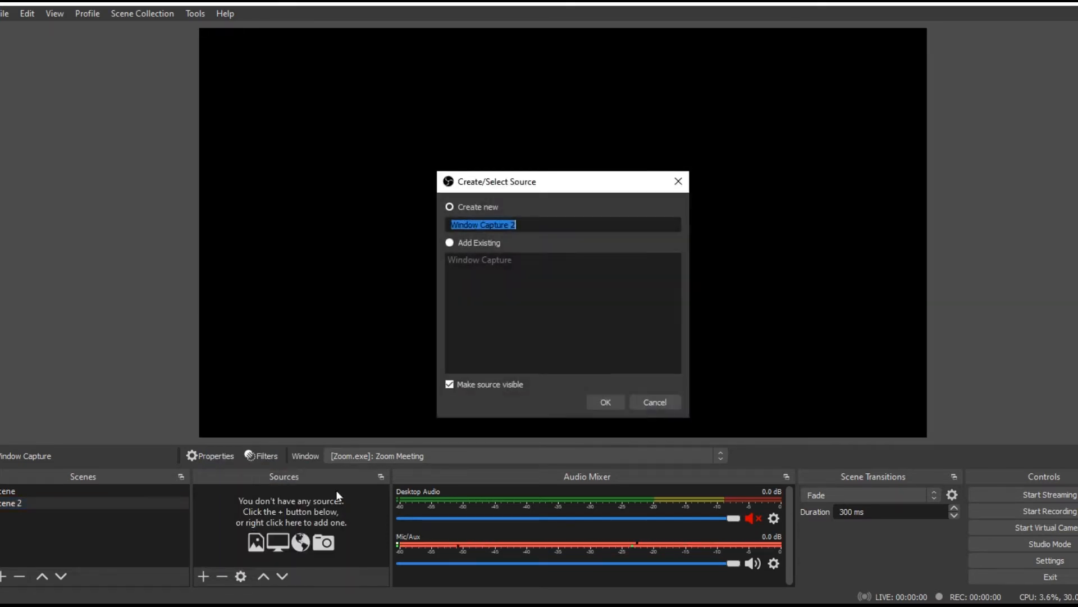
{"action": "left_click", "coordinate": [605, 402]}
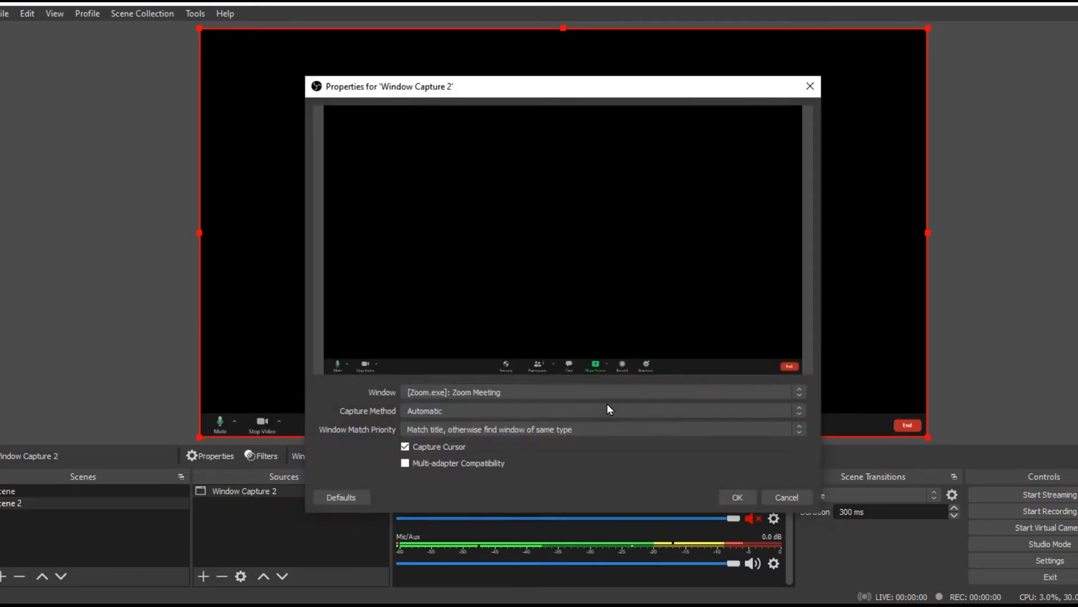
Step: Make the source capture the Zoom Meeting window with the Windows Graphics Capture (Windows 10 1903 and up) method
{"action": "left_click", "coordinate": [800, 392]}
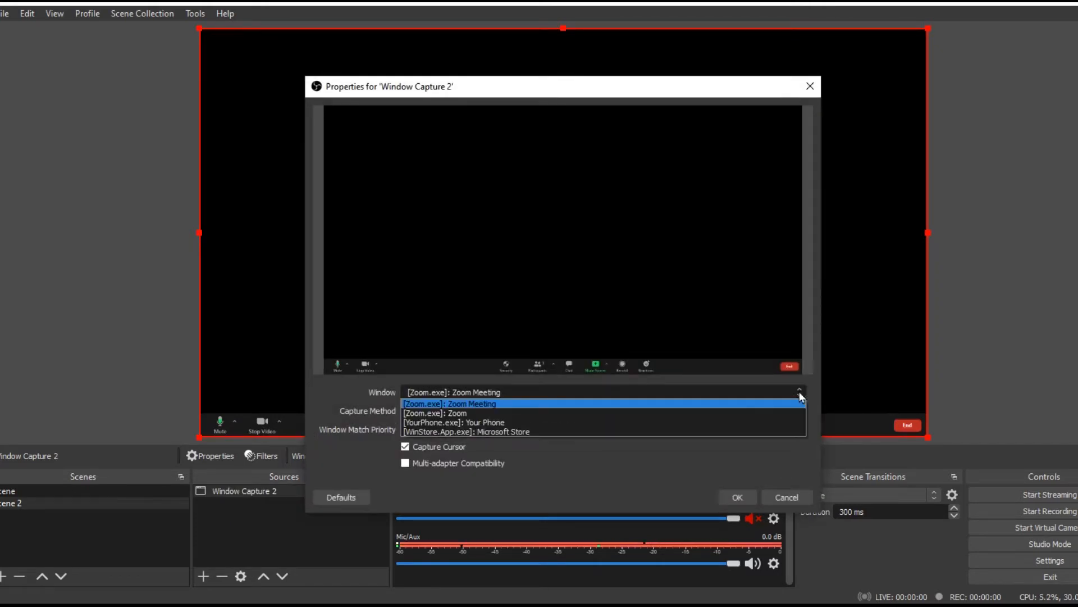
{"action": "left_click", "coordinate": [714, 398]}
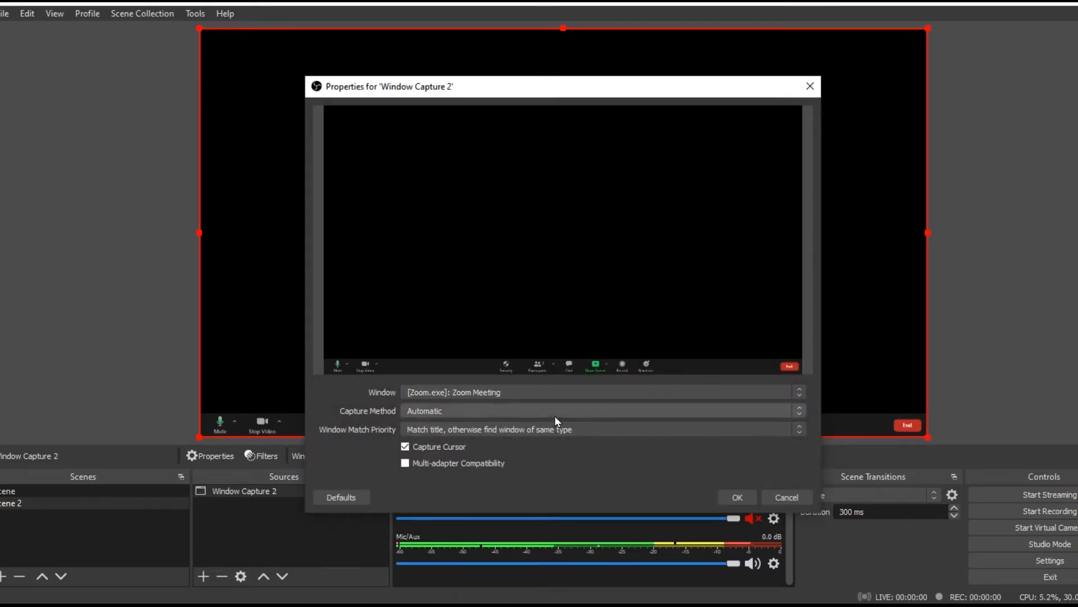
{"action": "left_click", "coordinate": [798, 408]}
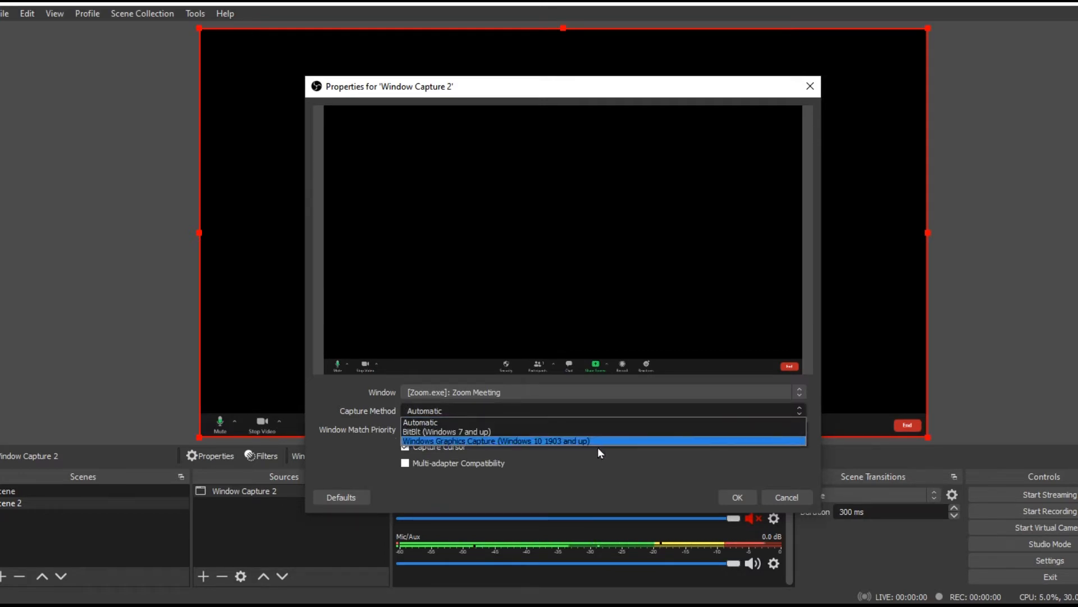
{"action": "left_click", "coordinate": [567, 441]}
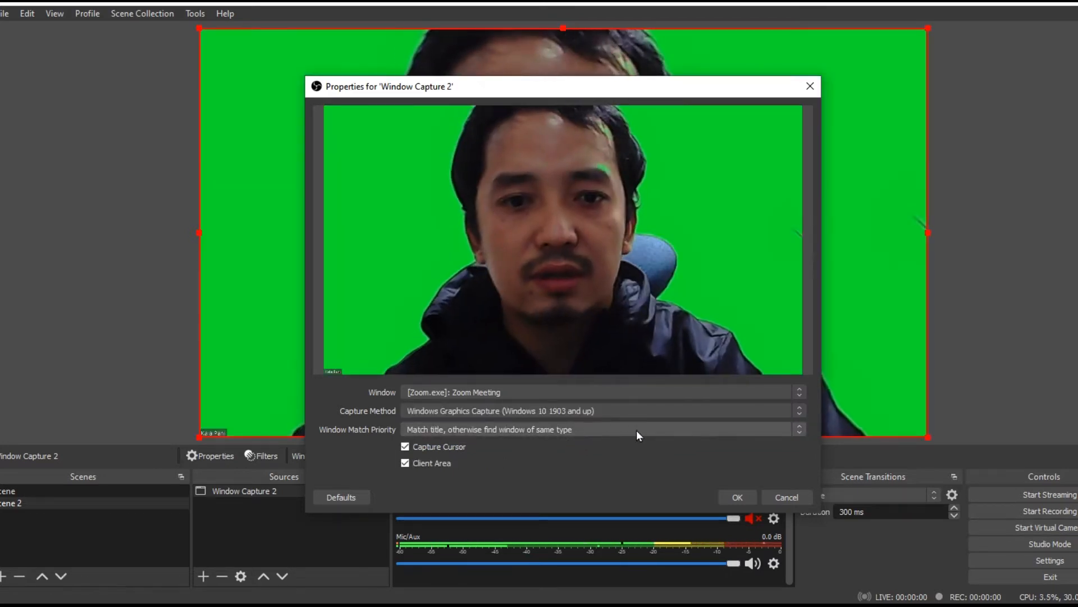
{"action": "left_click", "coordinate": [739, 493]}
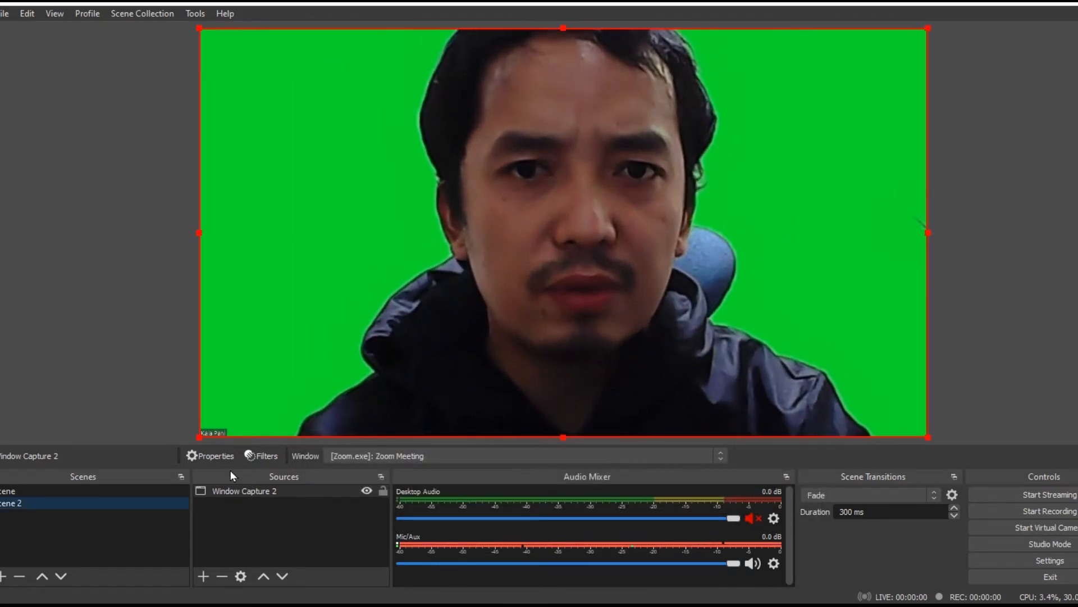
Step: Add a Chroma Key effect filter to the Window Capture 2 source, keeping its default name
{"action": "left_click", "coordinate": [258, 491]}
{"action": "right_click", "coordinate": [257, 491]}
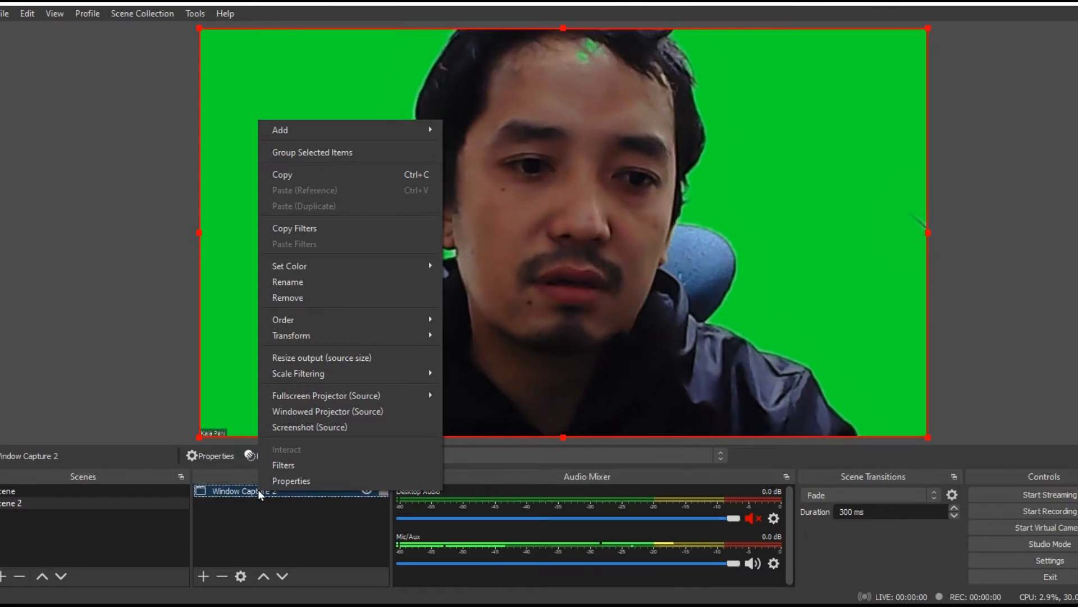
{"action": "left_click", "coordinate": [280, 467]}
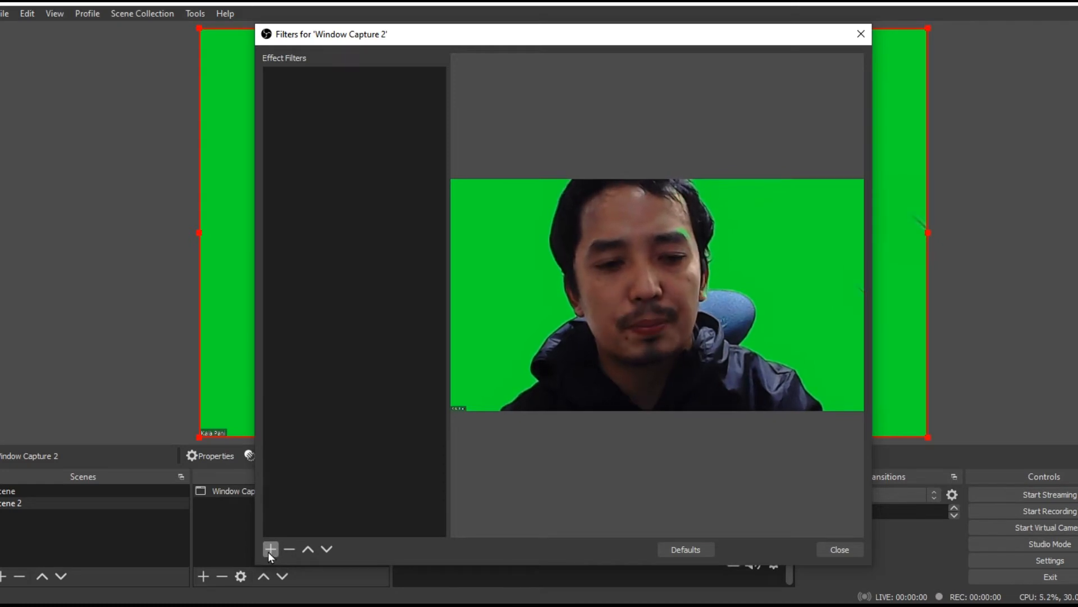
{"action": "left_click", "coordinate": [269, 550]}
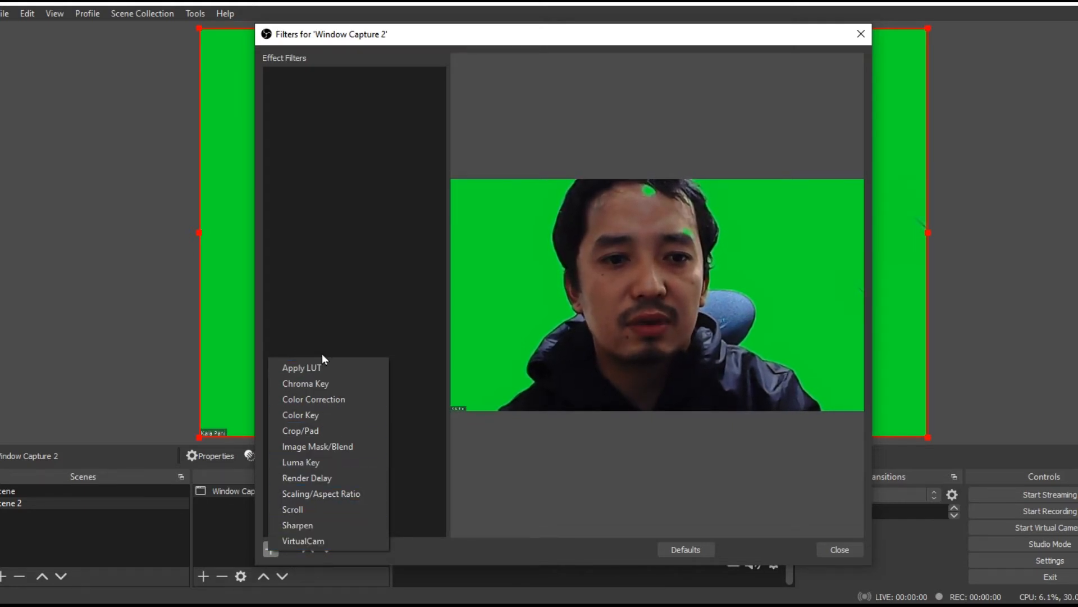
{"action": "left_click", "coordinate": [328, 379]}
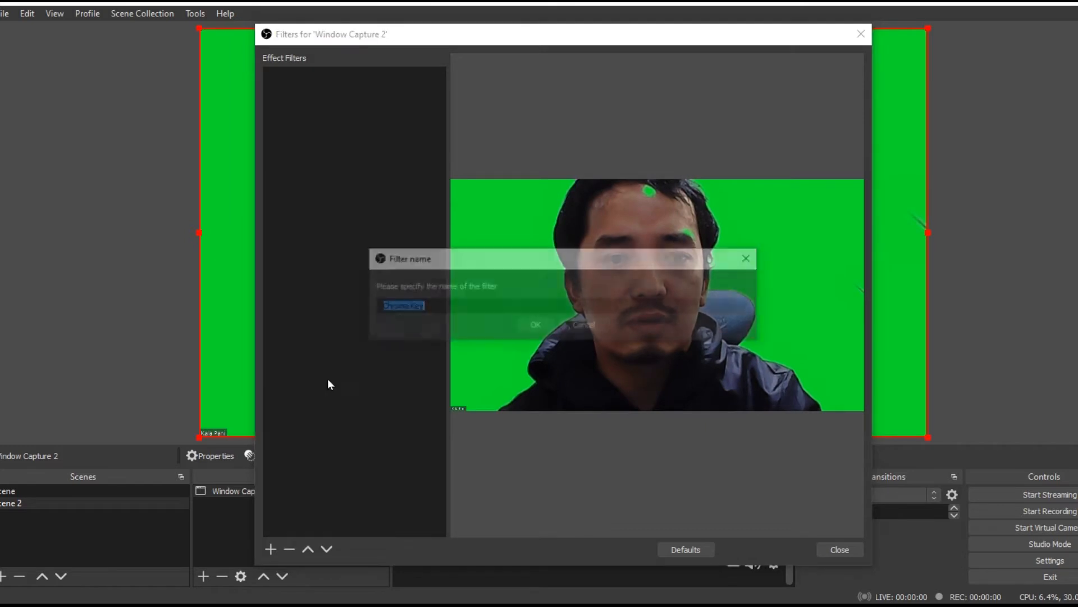
{"action": "left_click", "coordinate": [546, 328]}
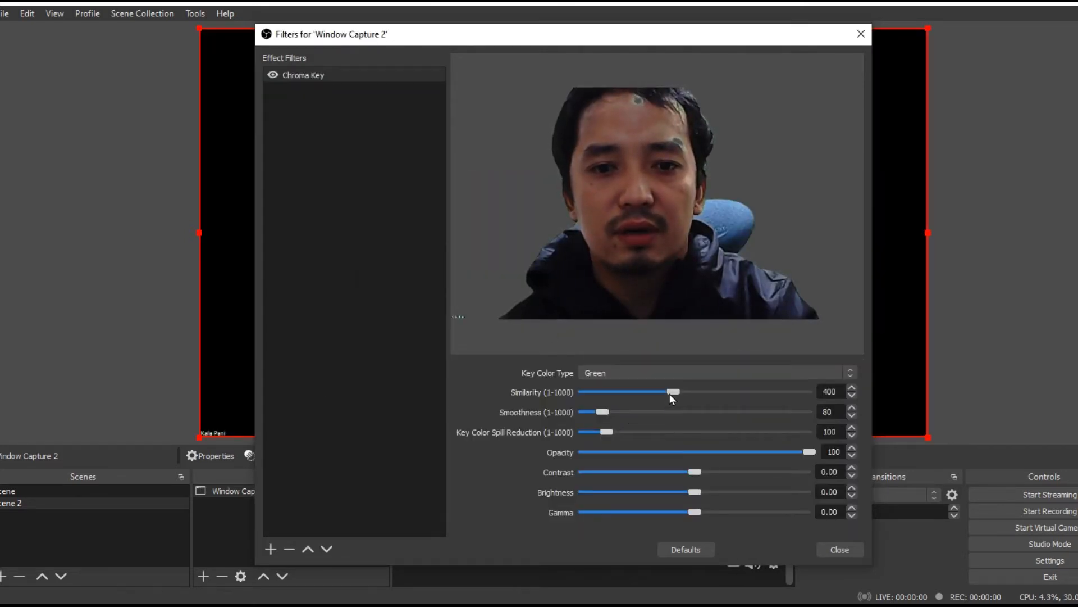
Step: Set the Chroma Key's similarity to 405, smoothness to 82, spill reduction to 89, contrast to 0.32, brightness to 0.18 and gamma to 0.34
{"action": "mouse_move", "coordinate": [670, 393]}
{"action": "left_mouse_down"}
{"action": "mouse_move", "coordinate": [695, 394]}
{"action": "mouse_move", "coordinate": [672, 394]}
{"action": "left_mouse_up"}
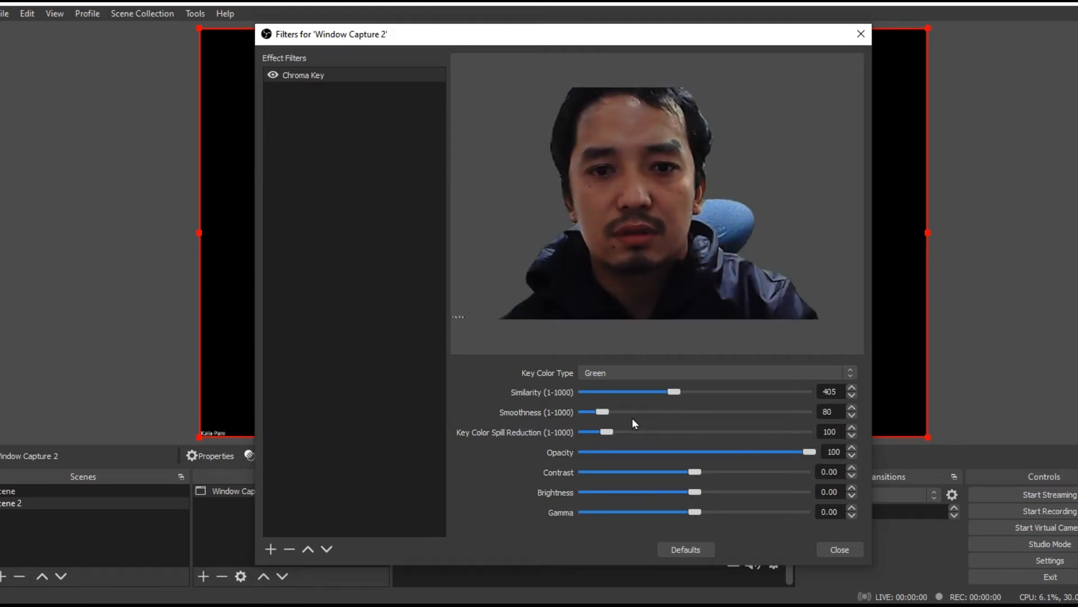
{"action": "mouse_move", "coordinate": [603, 412]}
{"action": "left_mouse_down"}
{"action": "mouse_move", "coordinate": [641, 416]}
{"action": "mouse_move", "coordinate": [606, 414]}
{"action": "left_mouse_up"}
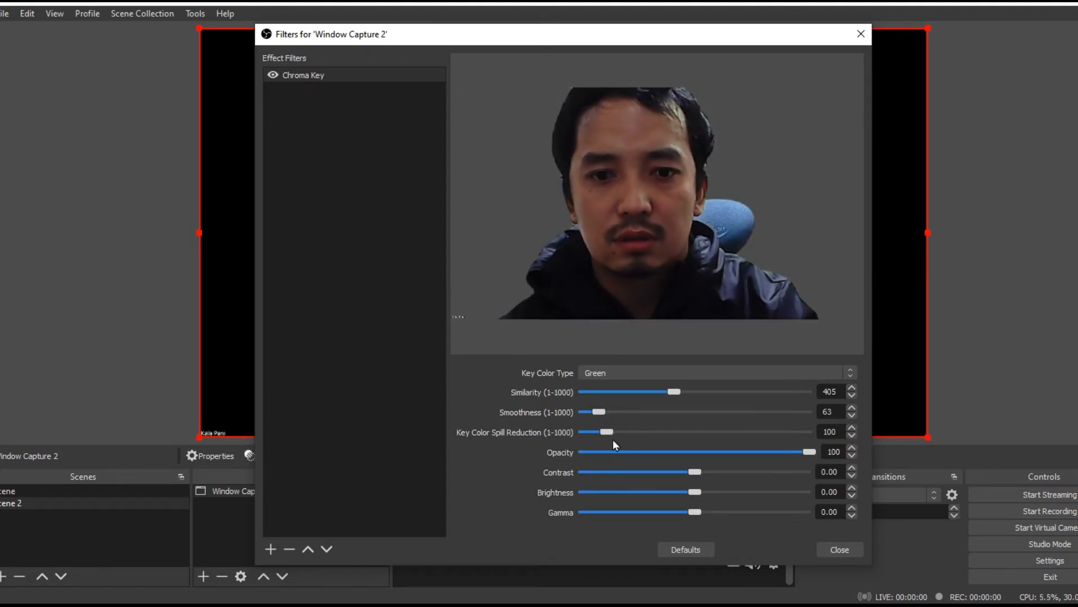
{"action": "left_click_drag", "start_coordinate": [657, 436], "coordinate": [604, 419]}
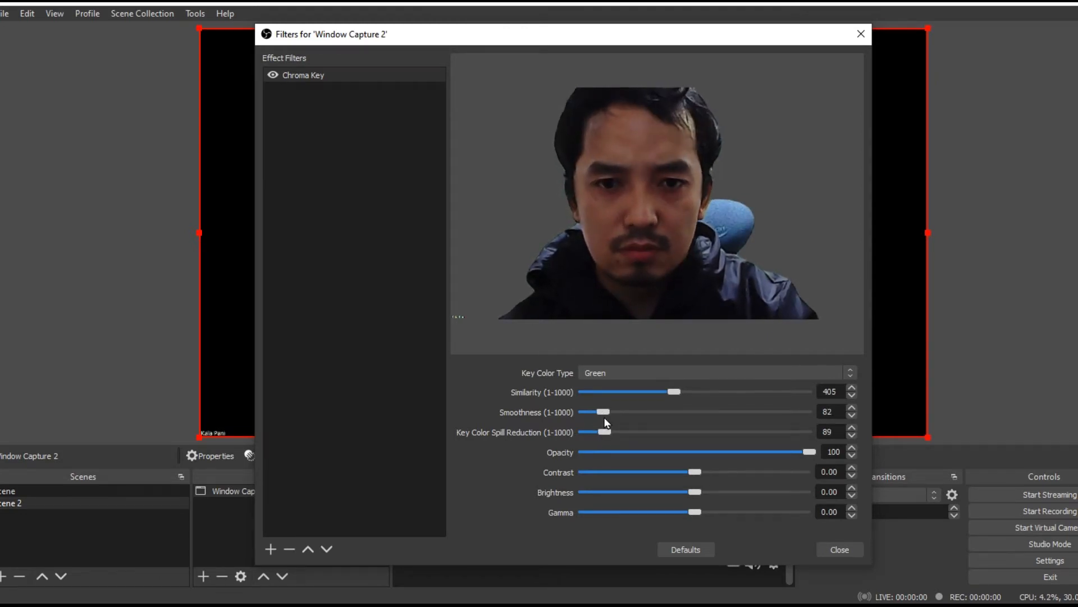
{"action": "left_click_drag", "start_coordinate": [693, 472], "coordinate": [728, 511]}
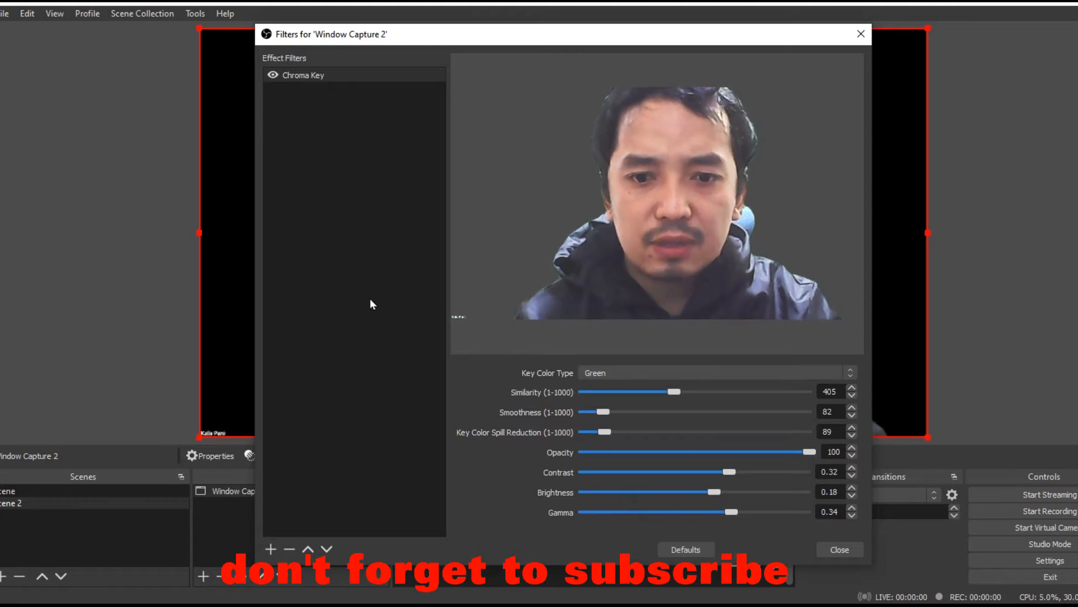
Step: Add a Color Correction filter with gamma -0.40, contrast 0.47, brightness 0.05, saturation -0.18 and hue shift -13.30
{"action": "left_click", "coordinate": [271, 548]}
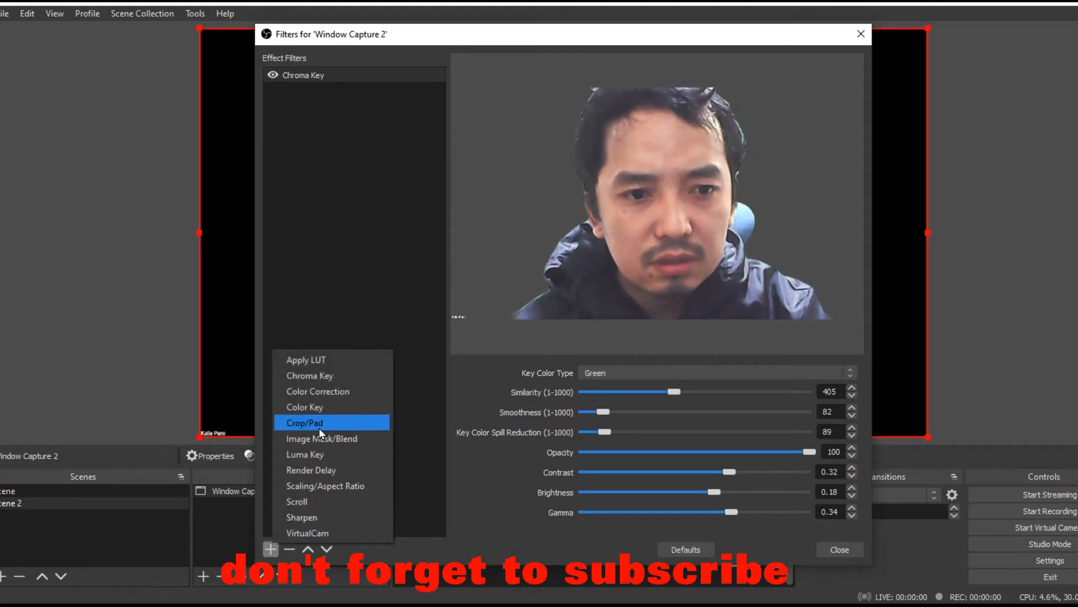
{"action": "left_click", "coordinate": [326, 392]}
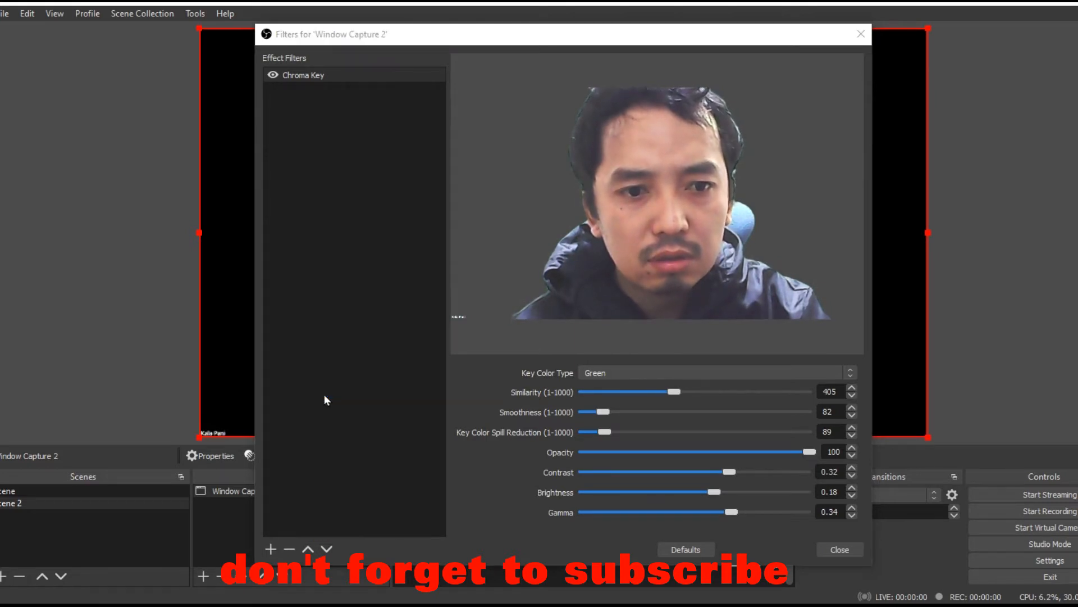
{"action": "left_click", "coordinate": [536, 327]}
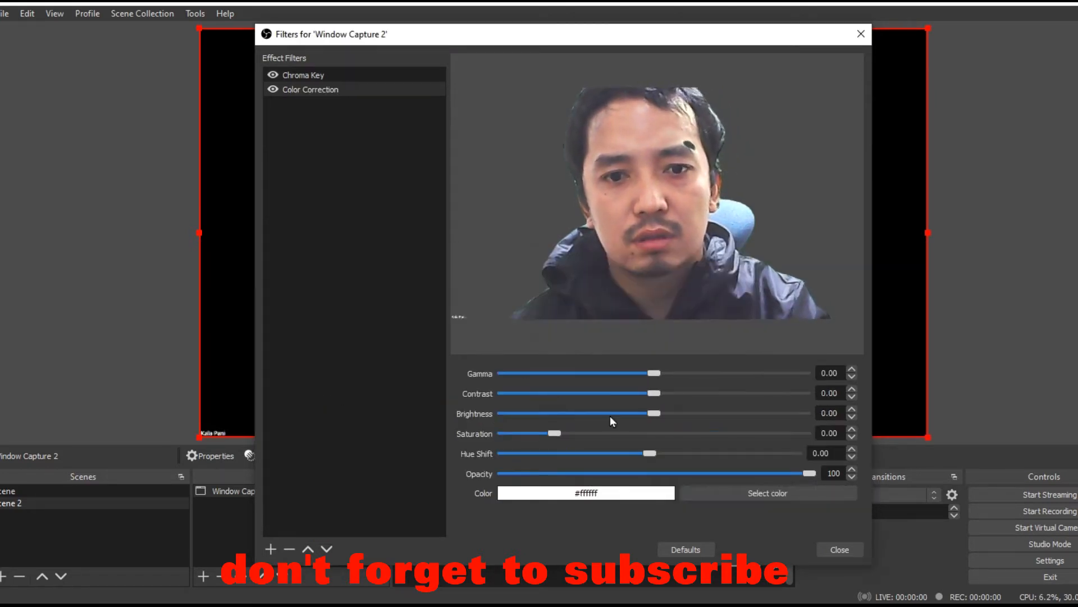
{"action": "left_click_drag", "start_coordinate": [649, 373], "coordinate": [662, 420]}
{"action": "mouse_move", "coordinate": [549, 435]}
{"action": "left_mouse_down"}
{"action": "mouse_move", "coordinate": [592, 435]}
{"action": "mouse_move", "coordinate": [538, 430]}
{"action": "left_mouse_up"}
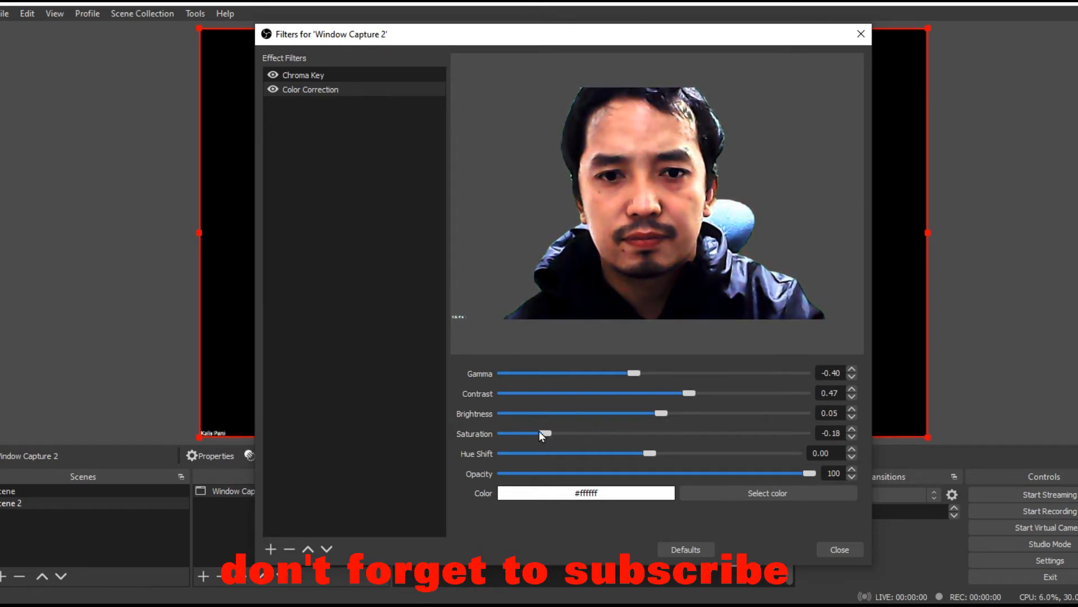
{"action": "left_click_drag", "start_coordinate": [649, 454], "coordinate": [619, 454]}
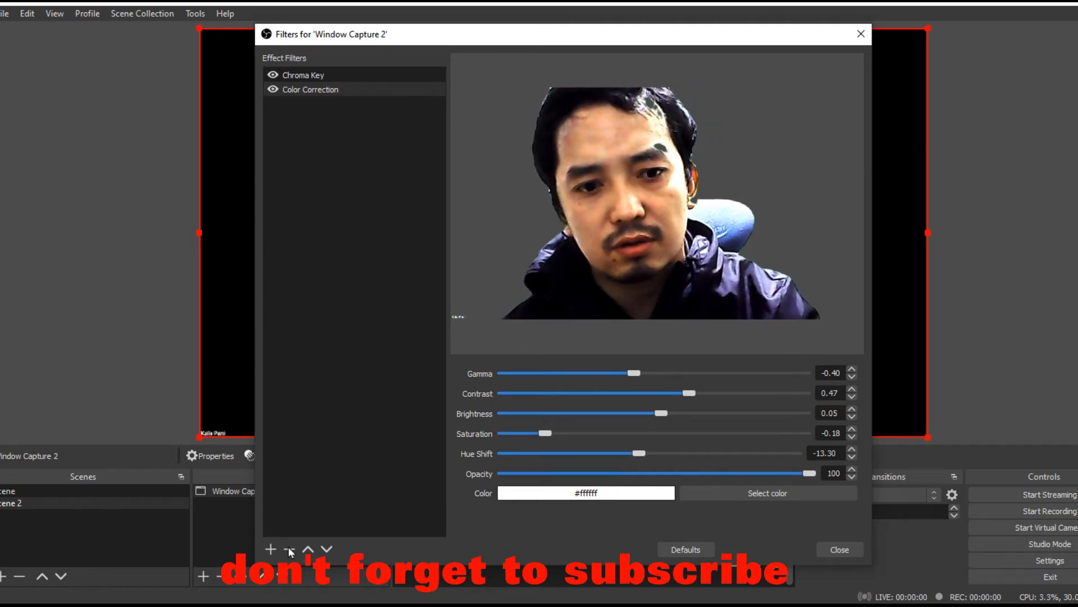
Step: Add a Luma Key filter to Window Capture 2 with Luma Max at 1.00 and close the filter settings
{"action": "left_click", "coordinate": [271, 549]}
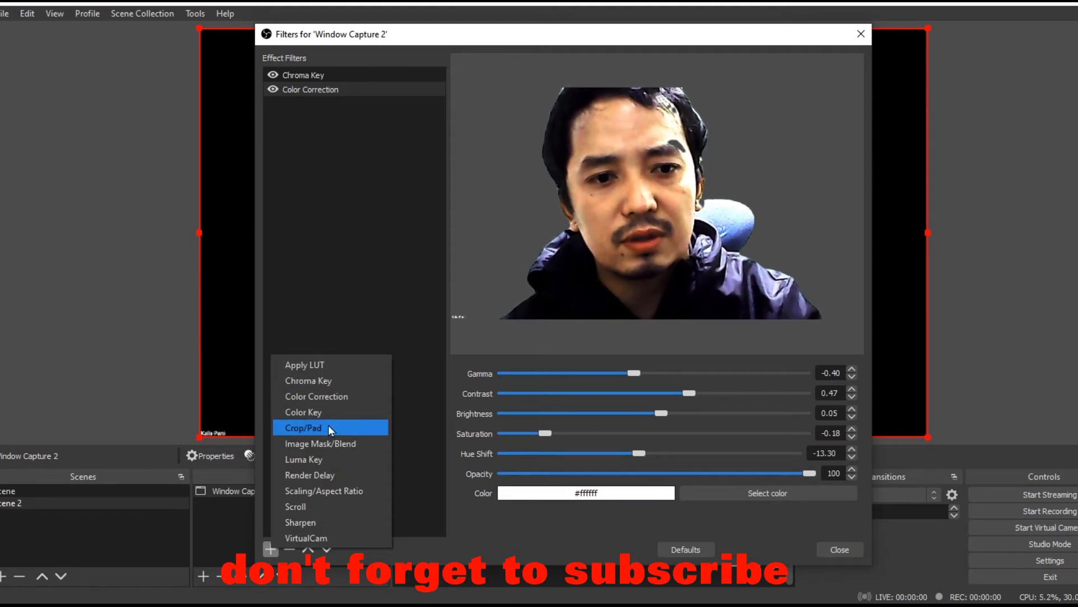
{"action": "left_click", "coordinate": [332, 459]}
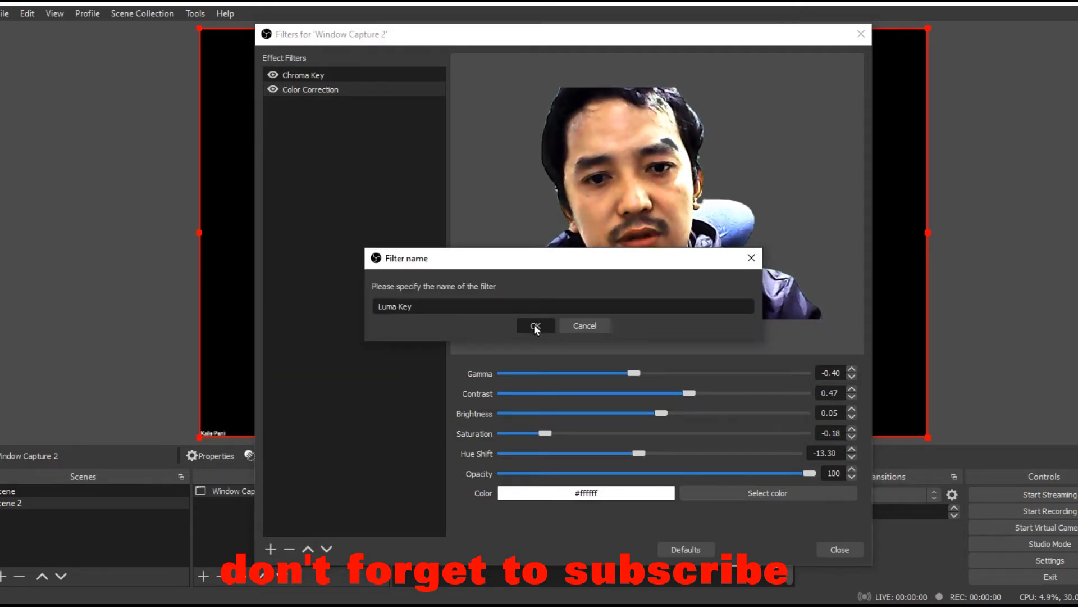
{"action": "left_click", "coordinate": [535, 325]}
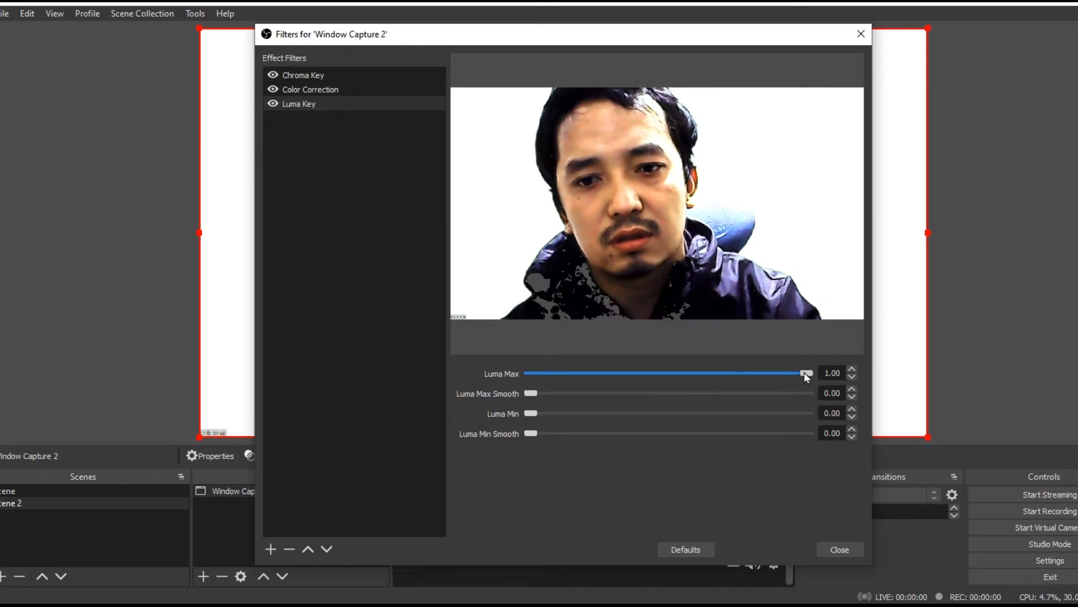
{"action": "left_click_drag", "start_coordinate": [806, 376], "coordinate": [857, 391]}
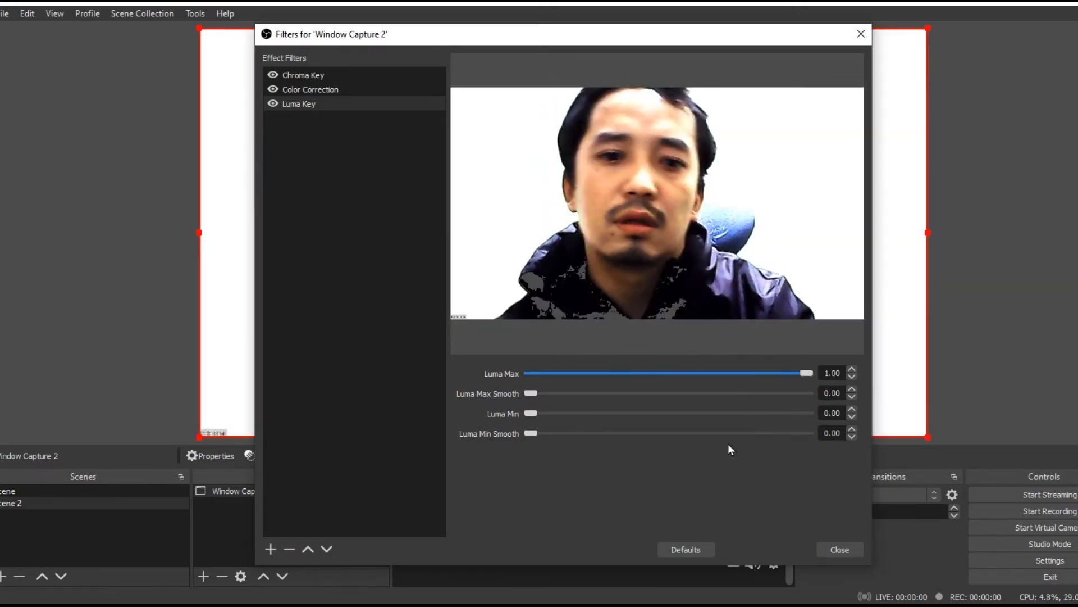
{"action": "left_click", "coordinate": [865, 34]}
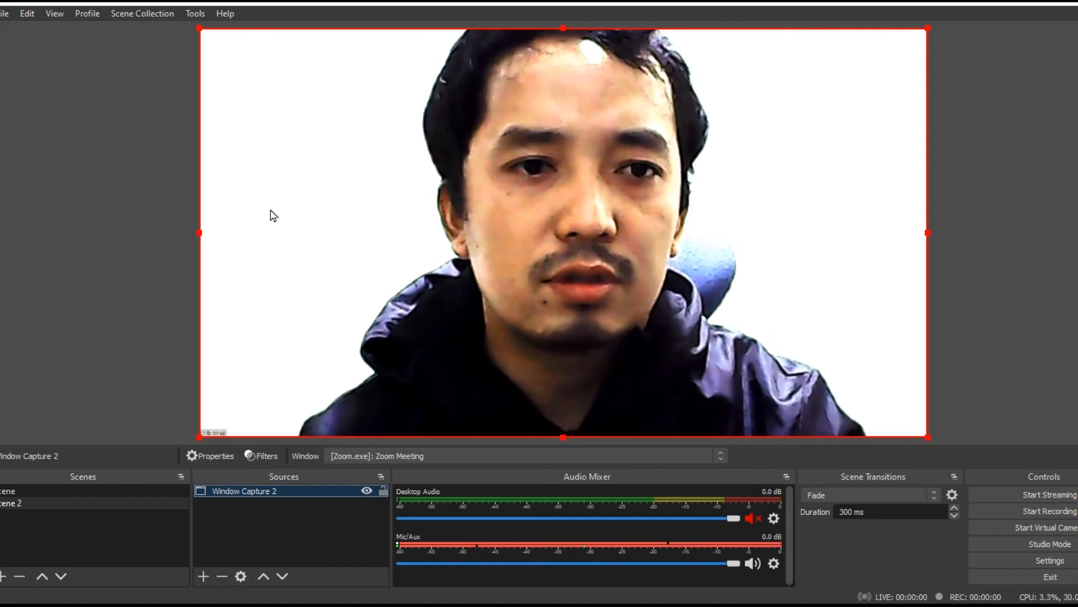
Step: Shrink the Window Capture 2 source to about half its size in the lower-right corner of the canvas
{"action": "left_click_drag", "start_coordinate": [202, 31], "coordinate": [630, 240]}
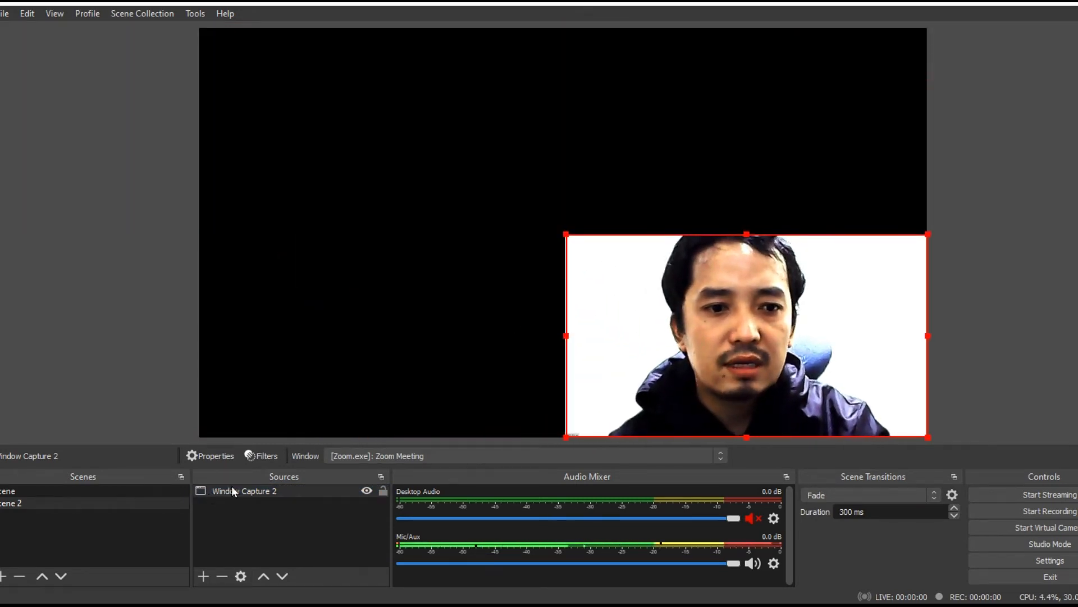
Step: Open the filters of Window Capture 2 and set the Chroma Key's similarity to 330
{"action": "left_click", "coordinate": [265, 491]}
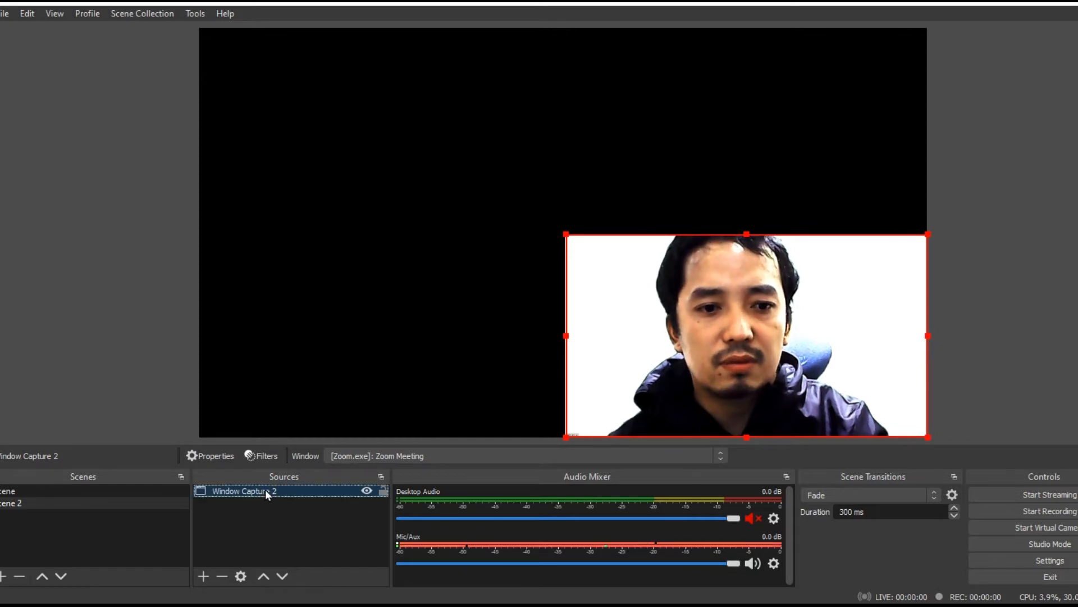
{"action": "right_click", "coordinate": [266, 491]}
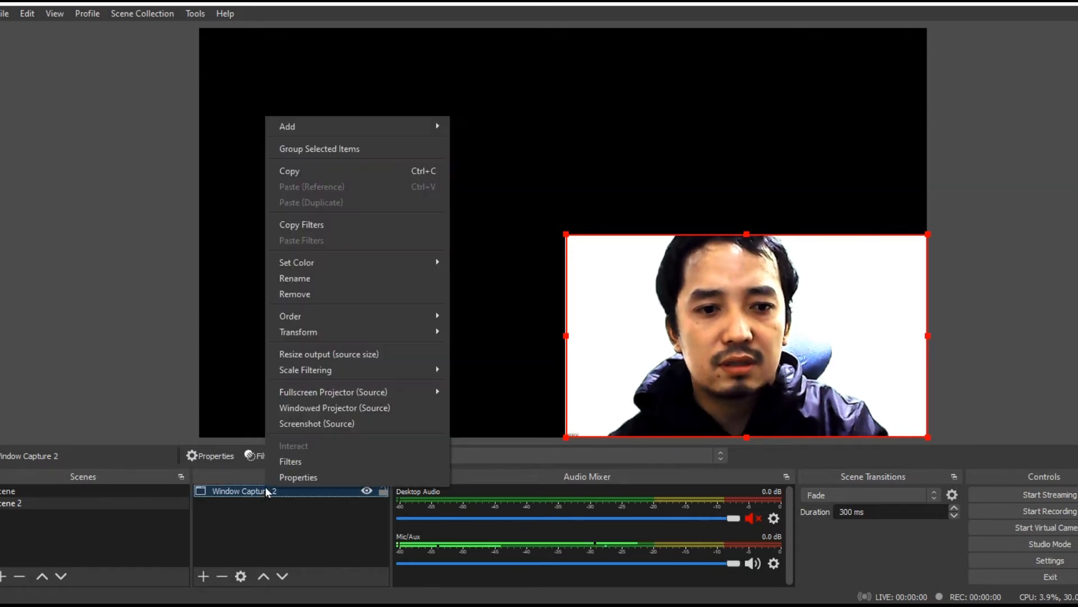
{"action": "left_click", "coordinate": [319, 460]}
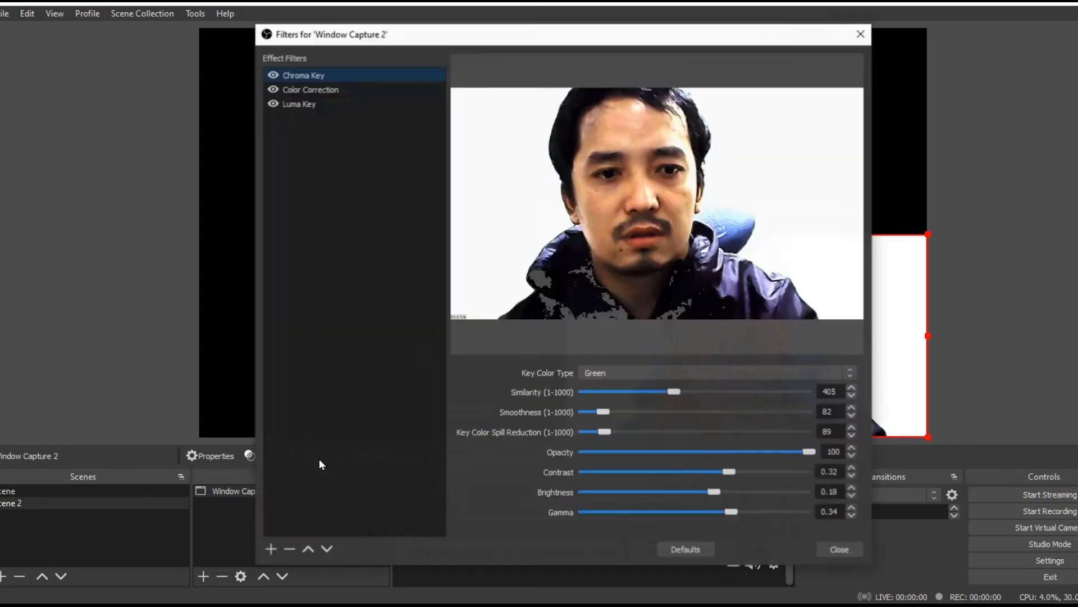
{"action": "right_click", "coordinate": [327, 77]}
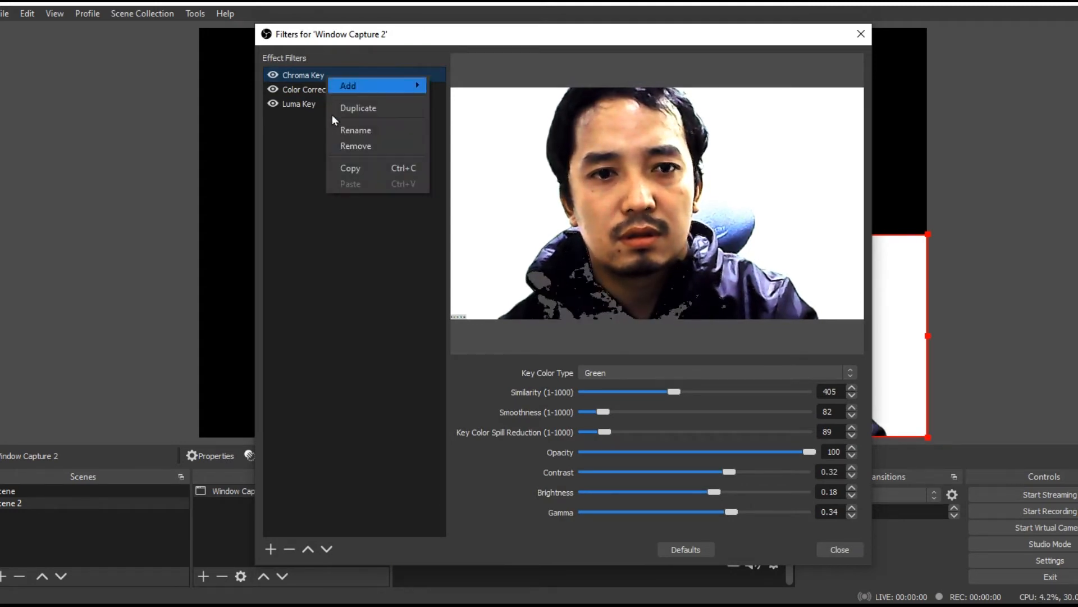
{"action": "left_click", "coordinate": [308, 106]}
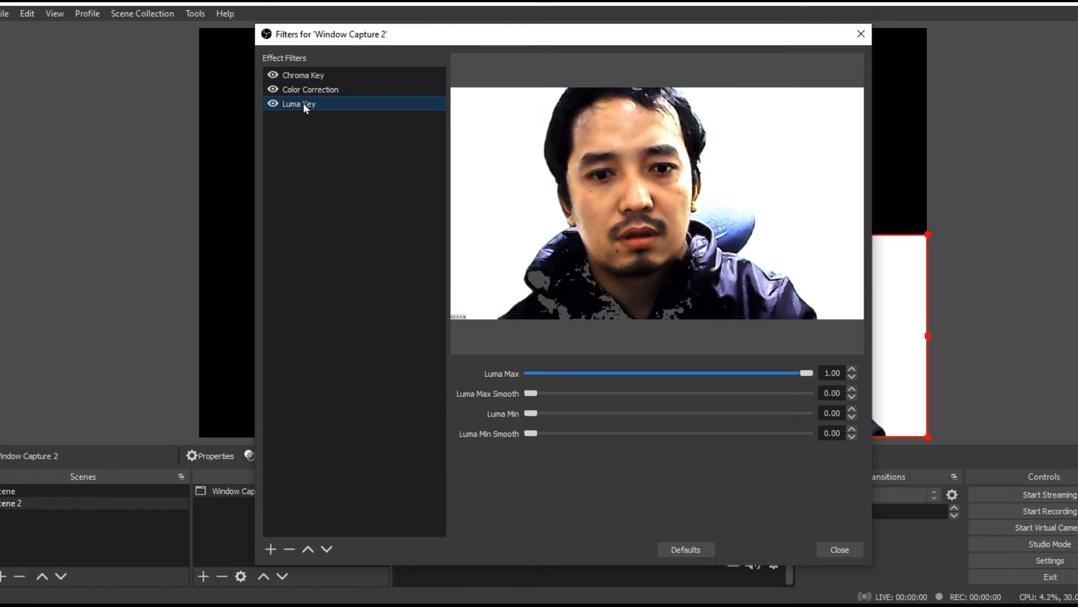
{"action": "left_click", "coordinate": [803, 372]}
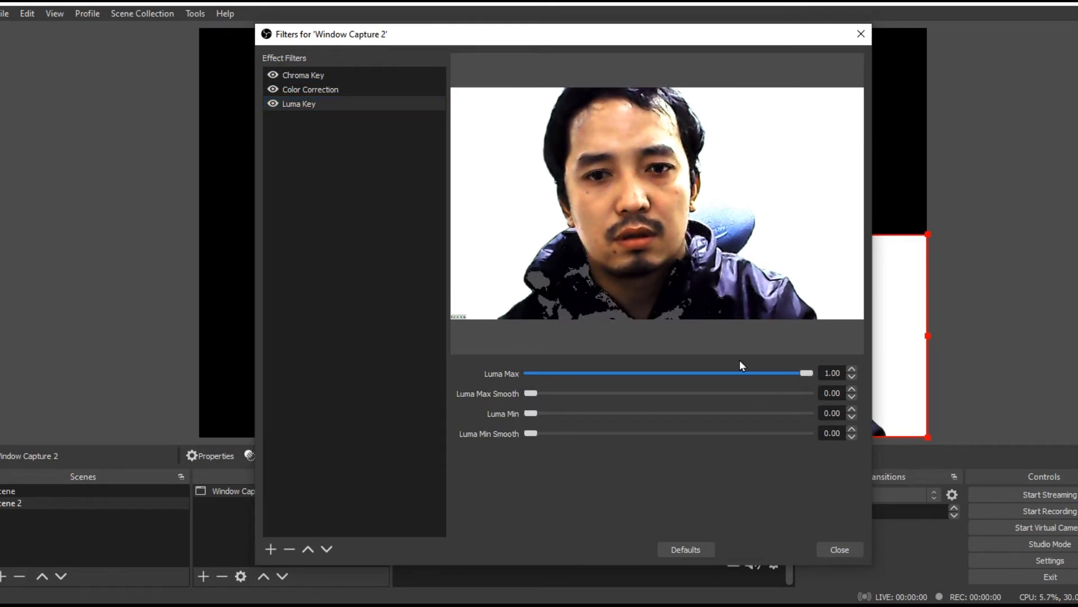
{"action": "left_click", "coordinate": [311, 74]}
{"action": "left_click", "coordinate": [673, 391]}
{"action": "left_click", "coordinate": [694, 392]}
{"action": "left_click_drag", "start_coordinate": [695, 392], "coordinate": [652, 386]}
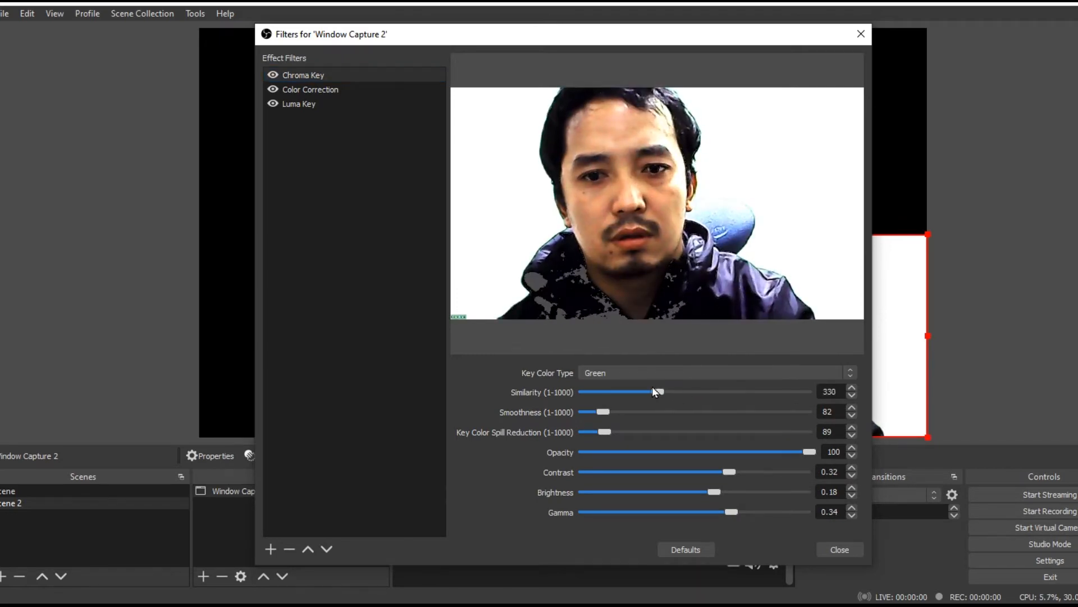
{"action": "left_click", "coordinate": [726, 374]}
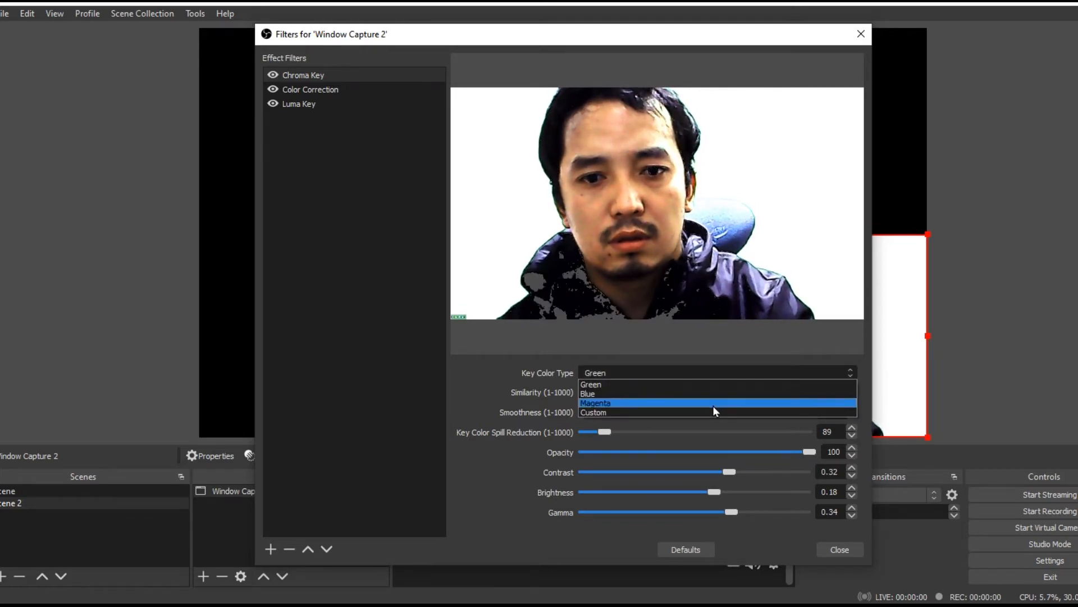
{"action": "left_click", "coordinate": [713, 412]}
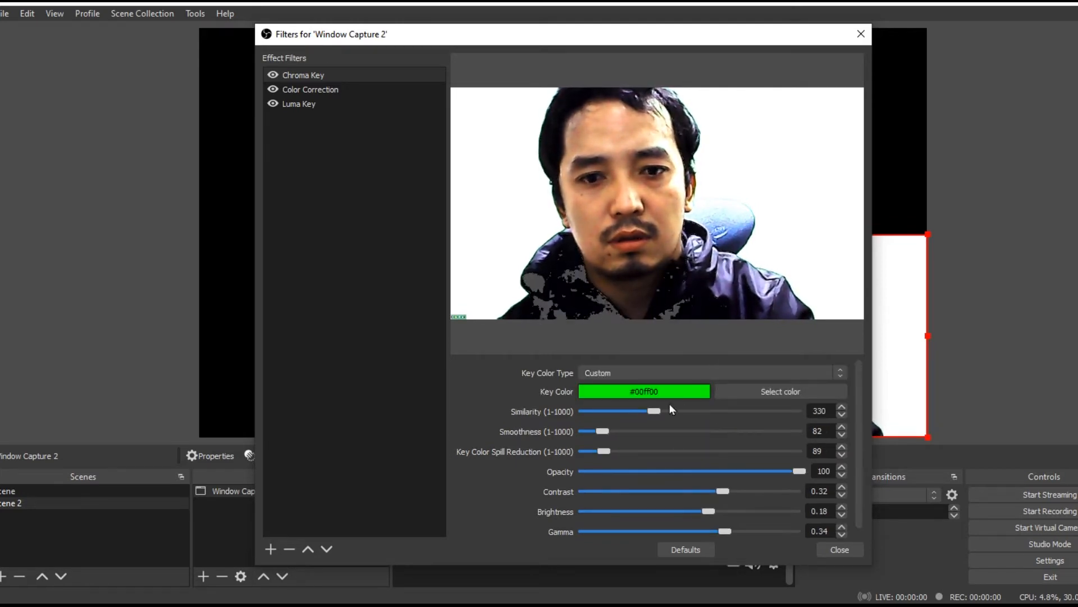
{"action": "left_click", "coordinate": [837, 373]}
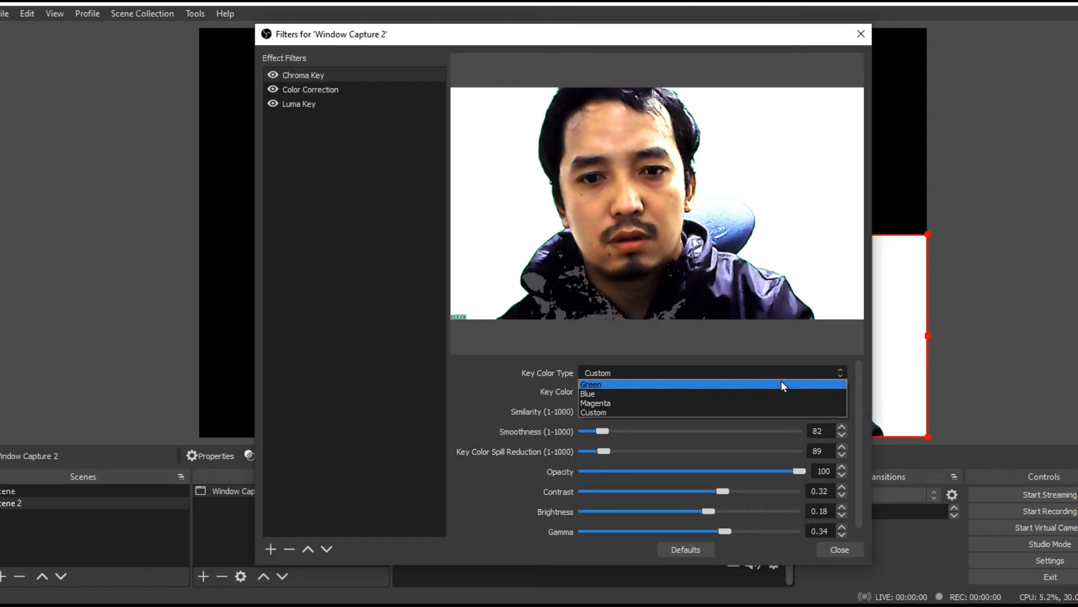
{"action": "left_click", "coordinate": [757, 385]}
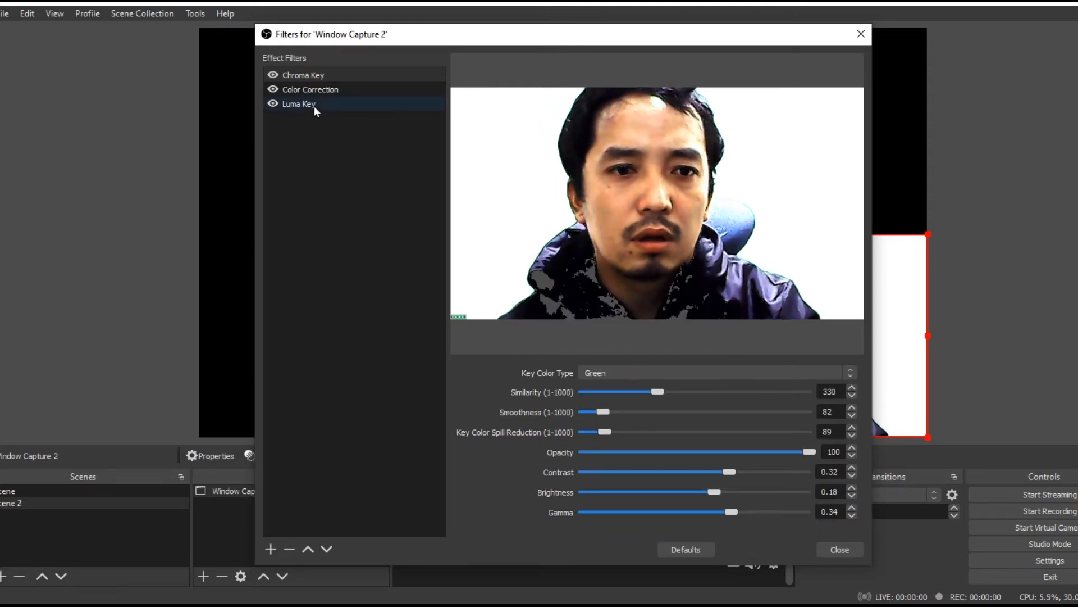
Step: Disable the Luma Key filter on Window Capture 2 and close the filter settings
{"action": "left_click", "coordinate": [298, 105]}
{"action": "left_click", "coordinate": [274, 103]}
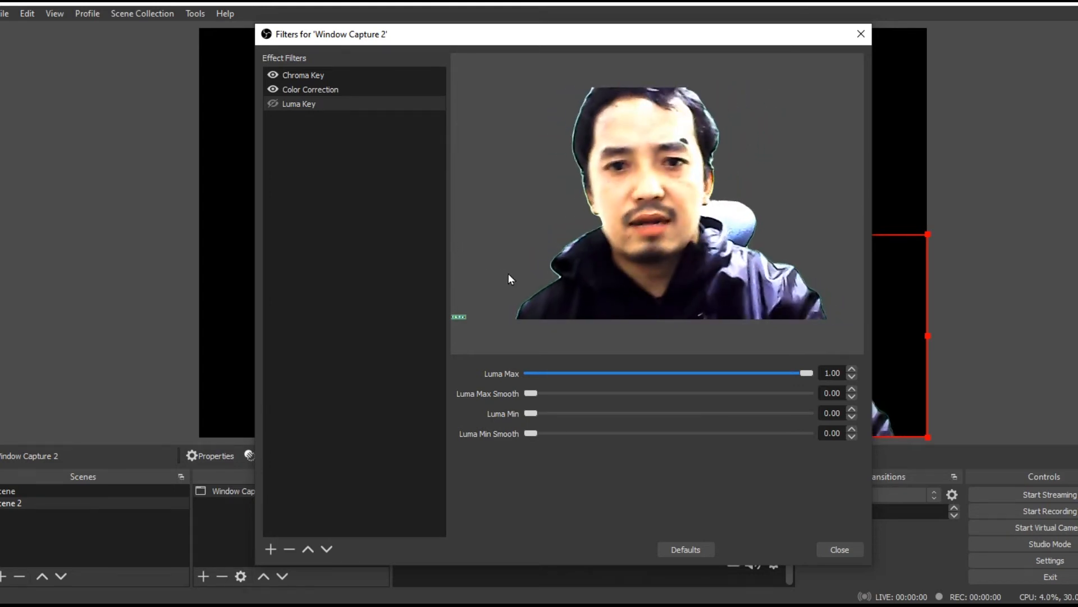
{"action": "left_click", "coordinate": [840, 549]}
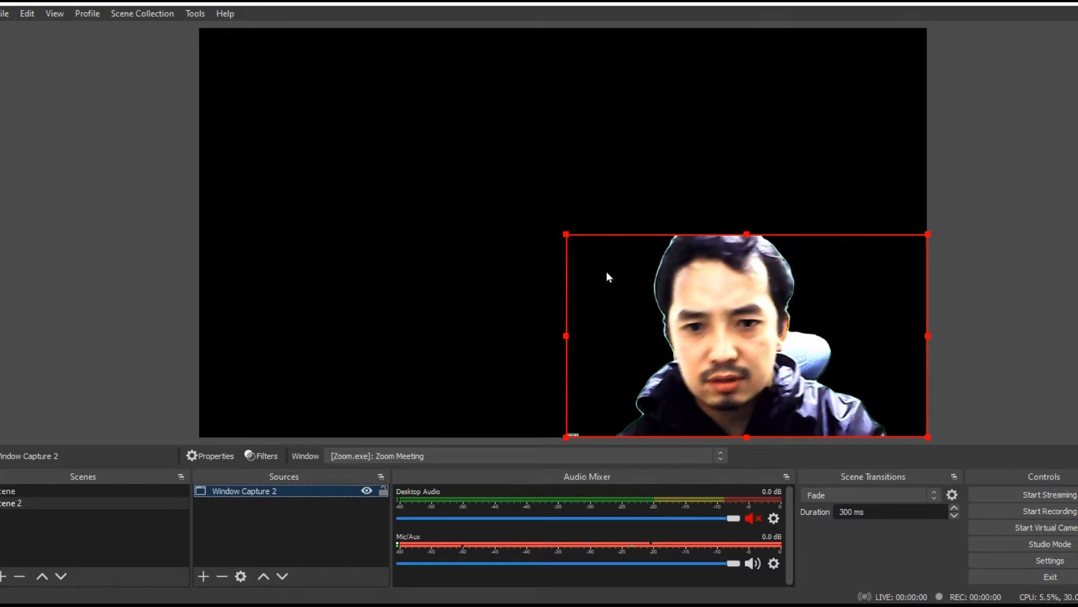
Step: Shrink the Window Capture 2 source to about a fifth of the canvas width and place it right of the canvas centre
{"action": "left_click_drag", "start_coordinate": [570, 235], "coordinate": [884, 353]}
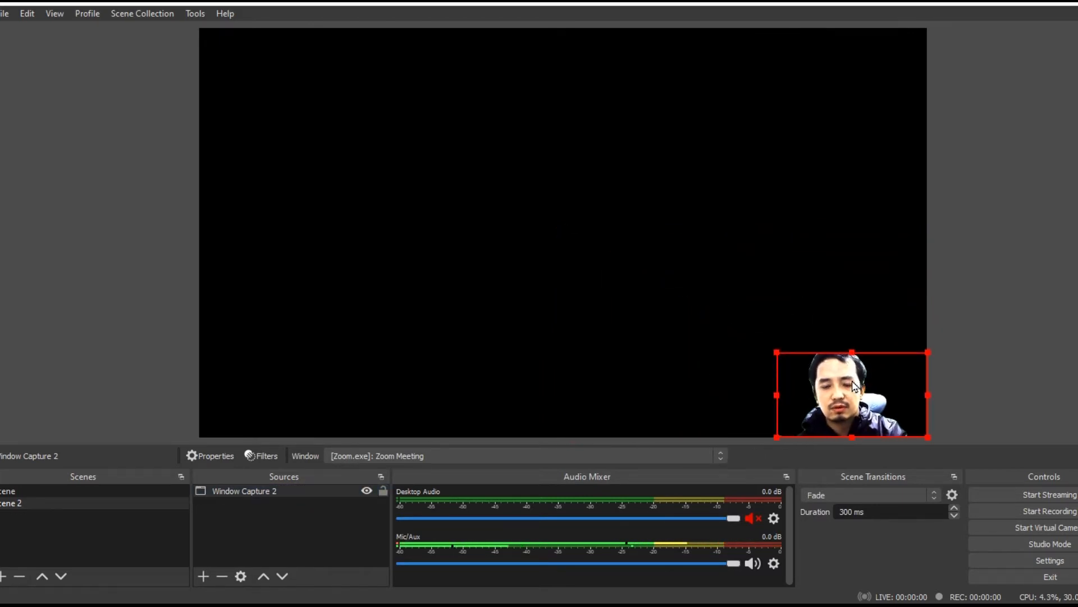
{"action": "left_click_drag", "start_coordinate": [853, 386], "coordinate": [483, 148]}
{"action": "left_click_drag", "start_coordinate": [543, 116], "coordinate": [741, 193]}
{"action": "left_click_drag", "start_coordinate": [609, 163], "coordinate": [800, 143]}
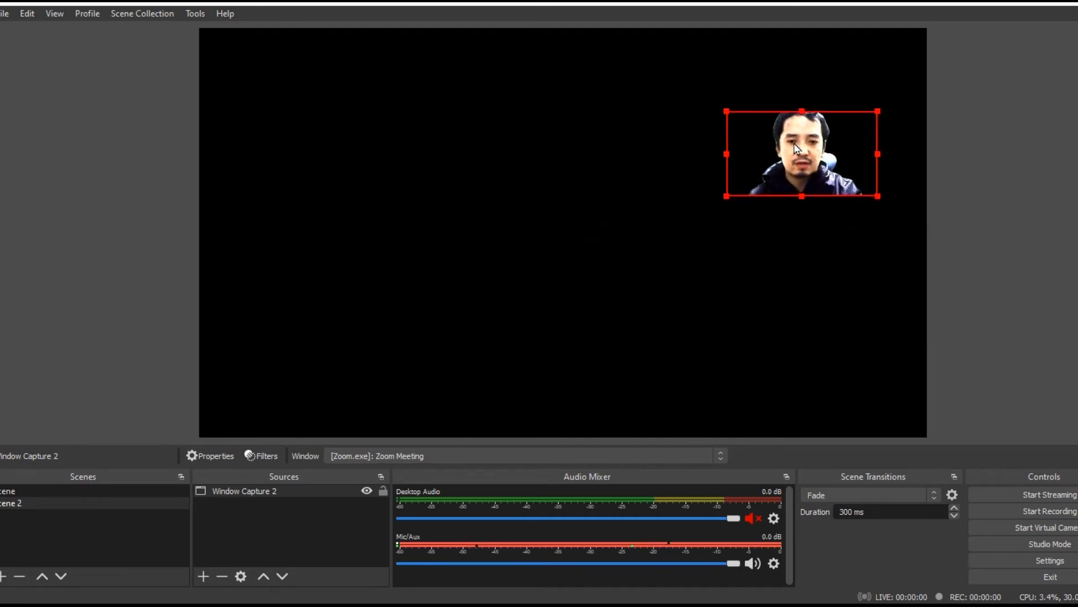
{"action": "left_click_drag", "start_coordinate": [795, 148], "coordinate": [758, 239]}
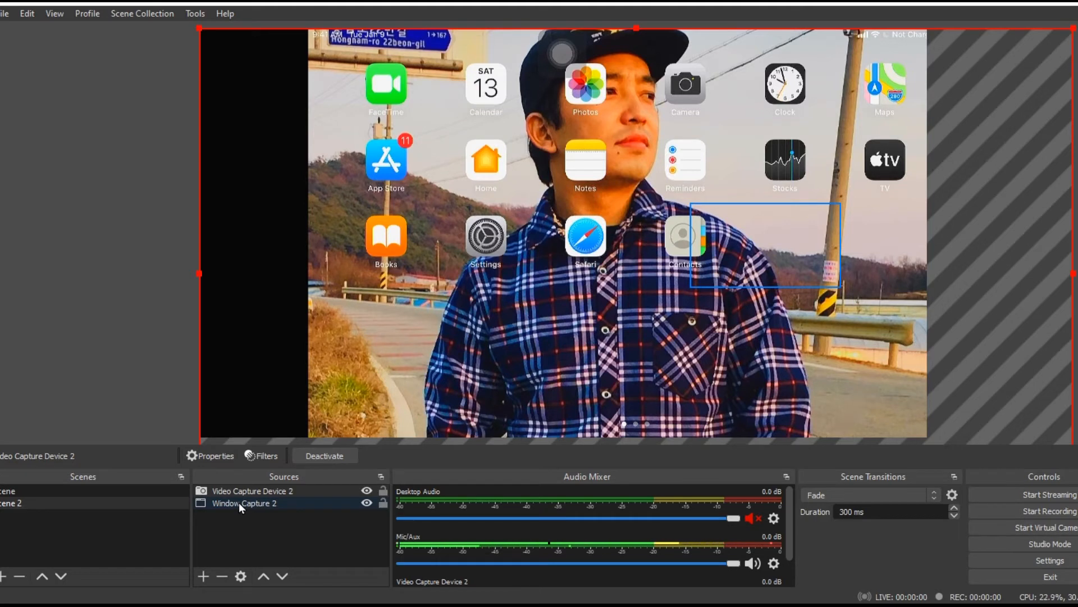
Step: Reorder the sources so that Video Capture Device 2 sits below Window Capture 2
{"action": "left_click", "coordinate": [238, 502]}
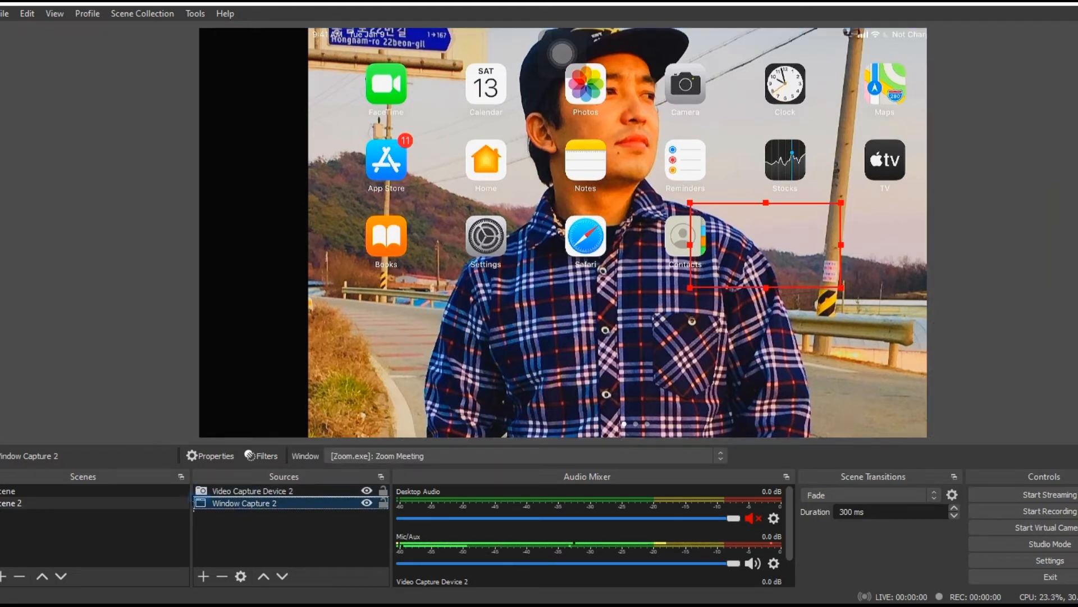
{"action": "left_click_drag", "start_coordinate": [229, 482], "coordinate": [228, 504]}
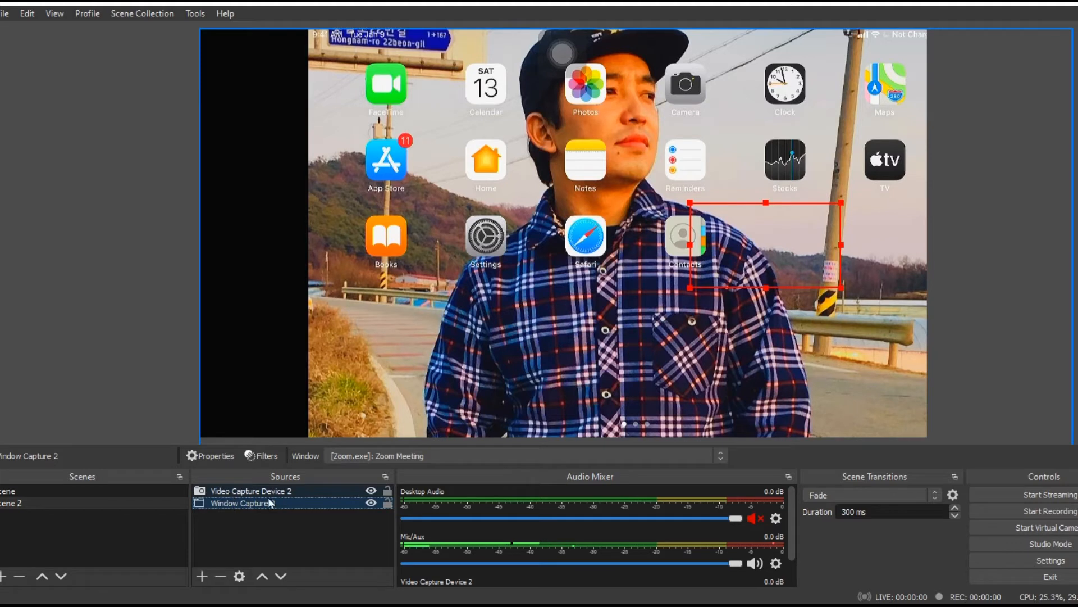
{"action": "left_click", "coordinate": [309, 491]}
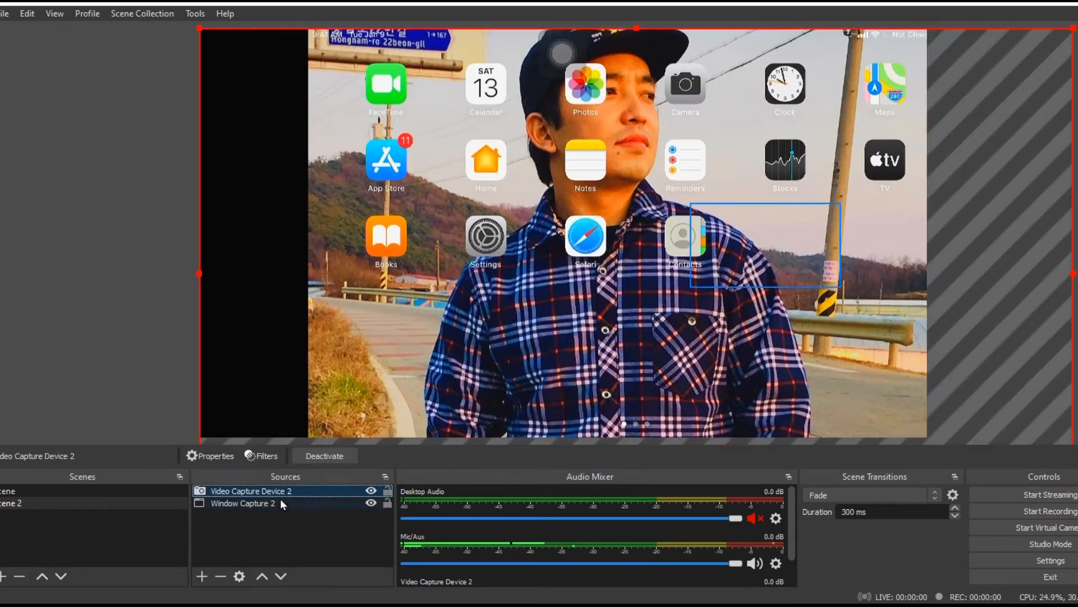
{"action": "left_click_drag", "start_coordinate": [285, 490], "coordinate": [285, 505]}
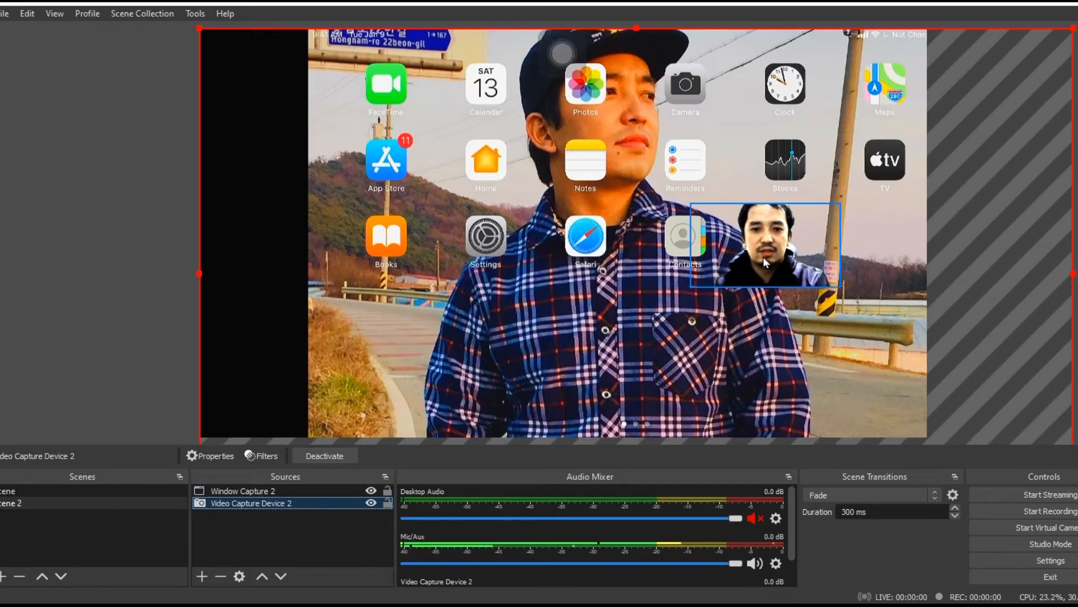
Step: Shift Video Capture Device 2 to the left on the canvas and place a smaller Window Capture 2 over its lower-left area
{"action": "left_click_drag", "start_coordinate": [762, 257], "coordinate": [292, 411]}
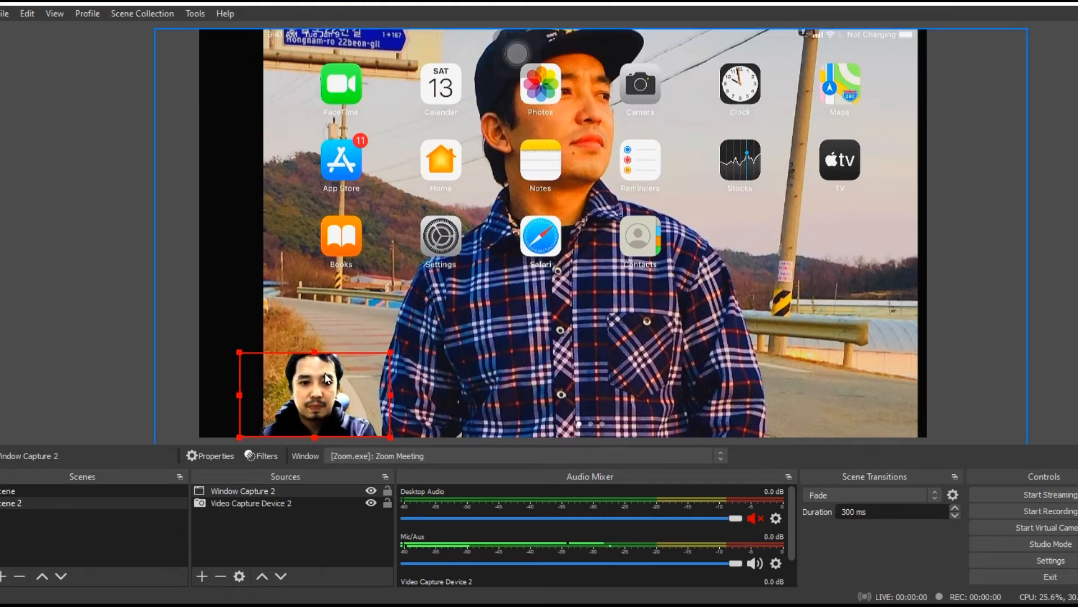
{"action": "left_click_drag", "start_coordinate": [323, 332], "coordinate": [266, 343]}
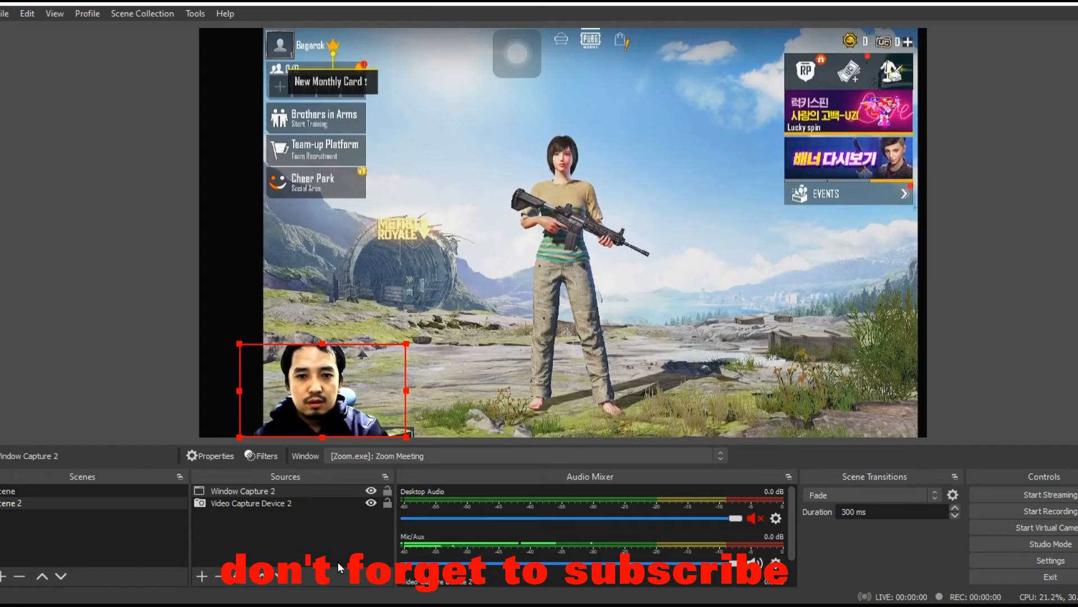
{"action": "left_click", "coordinate": [331, 392]}
{"action": "left_click_drag", "start_coordinate": [337, 389], "coordinate": [291, 332]}
{"action": "left_click_drag", "start_coordinate": [310, 396], "coordinate": [768, 348]}
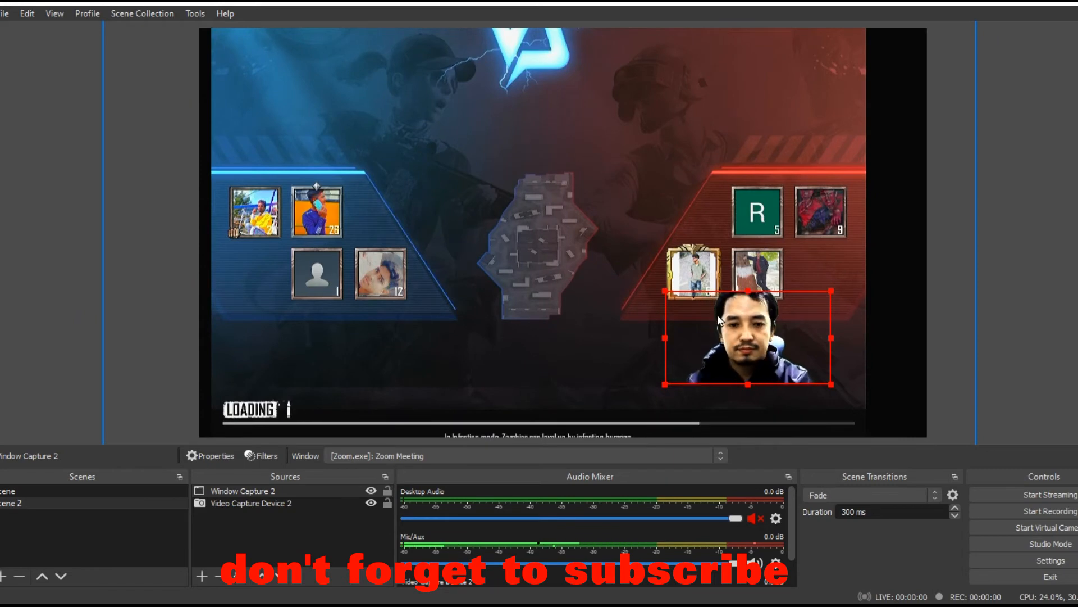
{"action": "left_click_drag", "start_coordinate": [679, 326], "coordinate": [323, 375]}
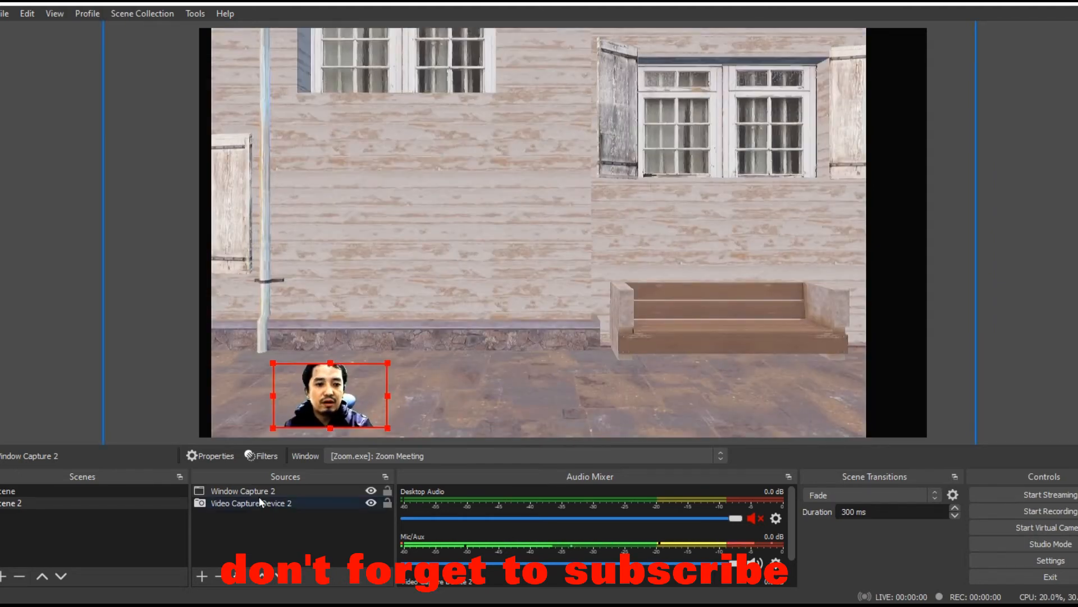
Step: Review the Chroma Key filter settings of Window Capture 2 and close the filters
{"action": "right_click", "coordinate": [258, 491]}
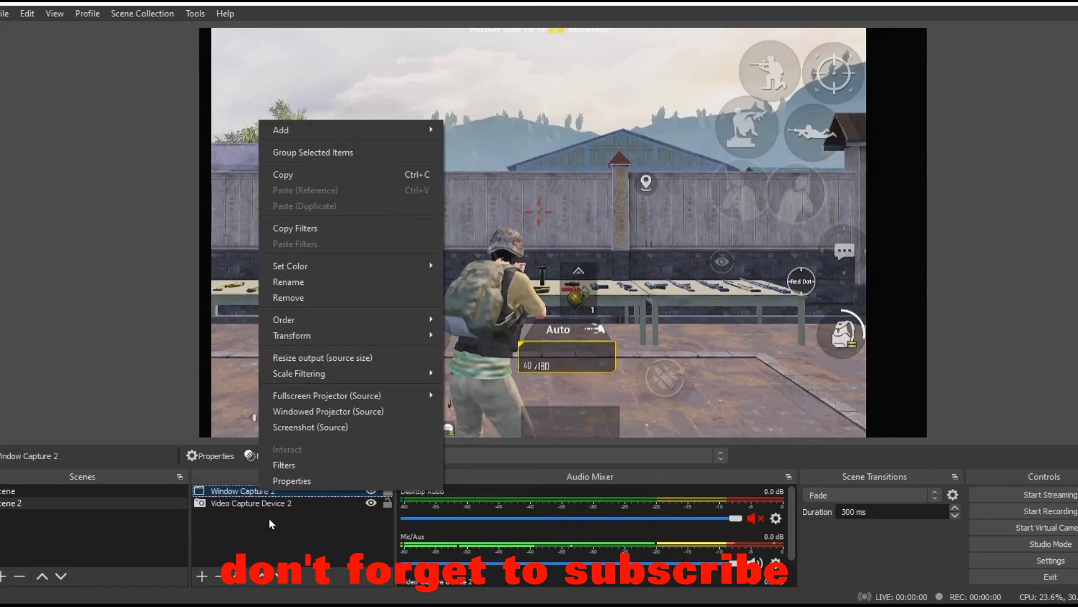
{"action": "left_click", "coordinate": [290, 471]}
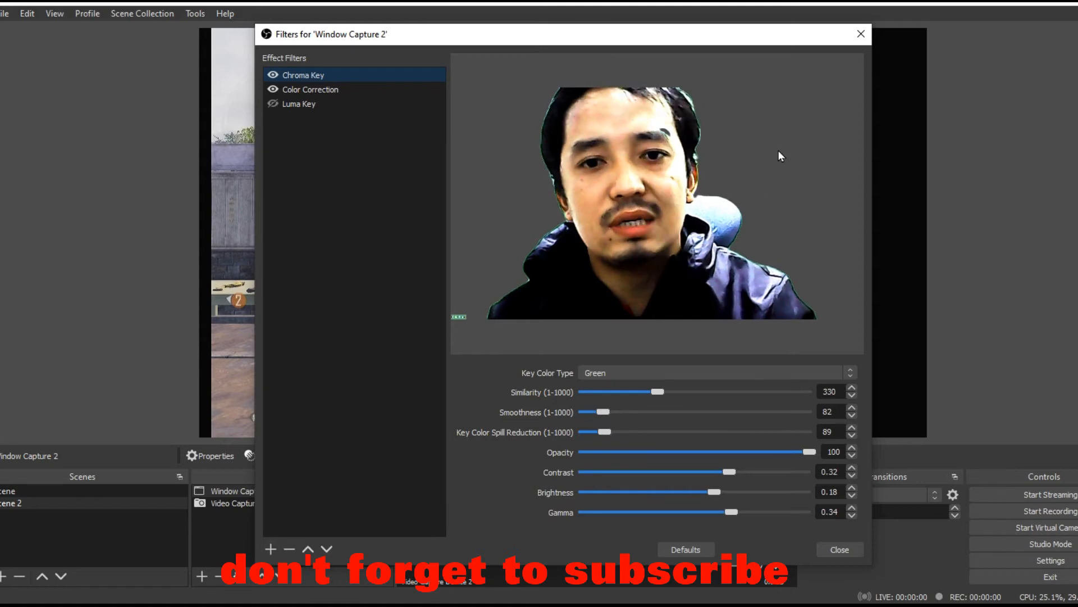
{"action": "left_click", "coordinate": [862, 38]}
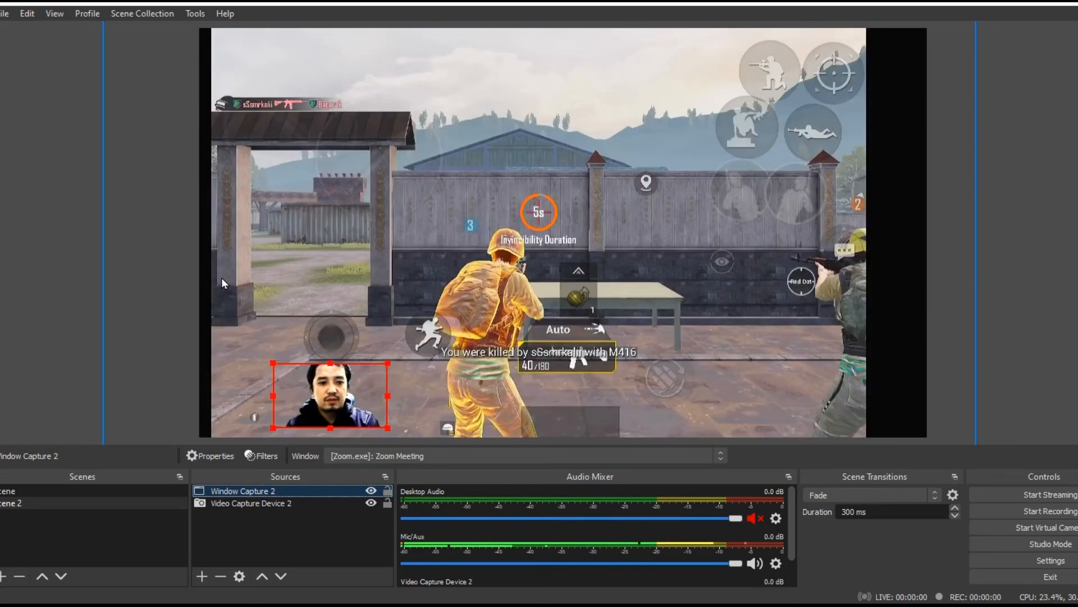
Step: Try Window Capture 2 in the lower-right corner of the gameplay image and move it to the bottom, just left of centre
{"action": "left_click", "coordinate": [221, 278]}
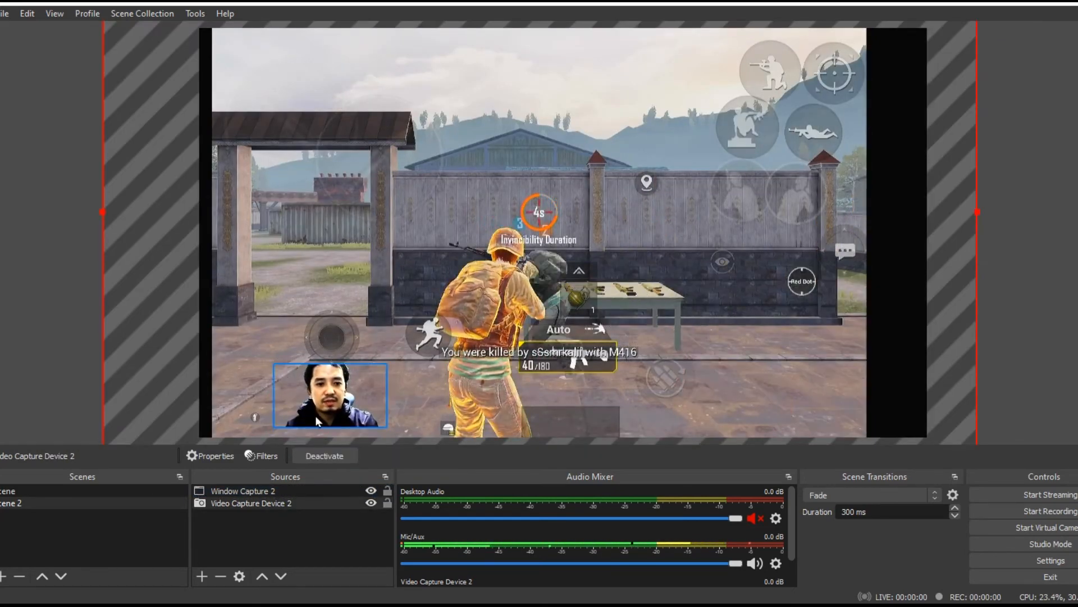
{"action": "left_click", "coordinate": [332, 392]}
{"action": "left_click_drag", "start_coordinate": [318, 399], "coordinate": [785, 398]}
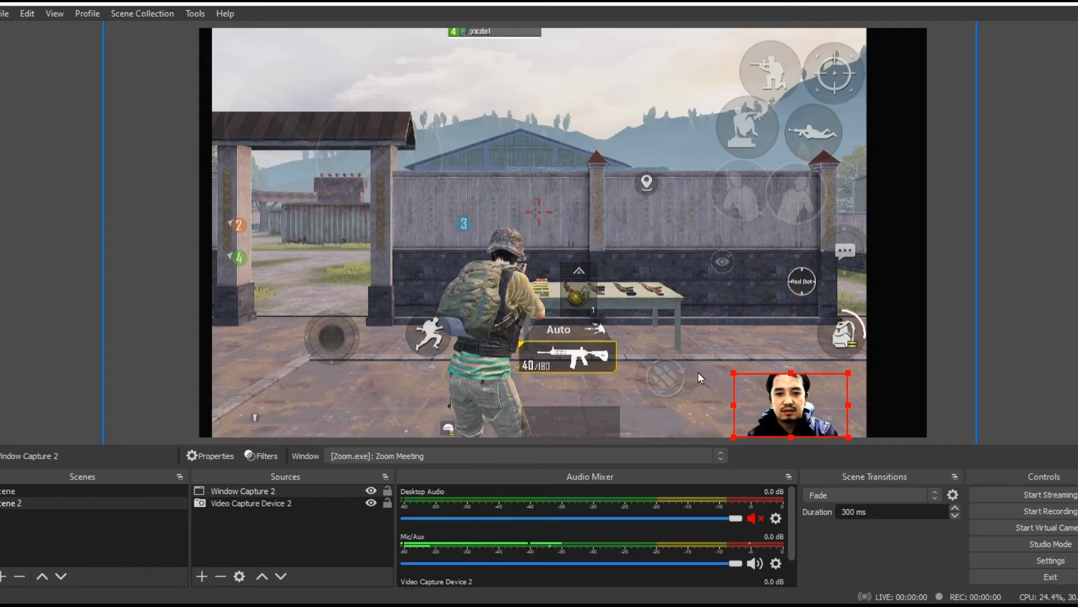
{"action": "left_click", "coordinate": [698, 373]}
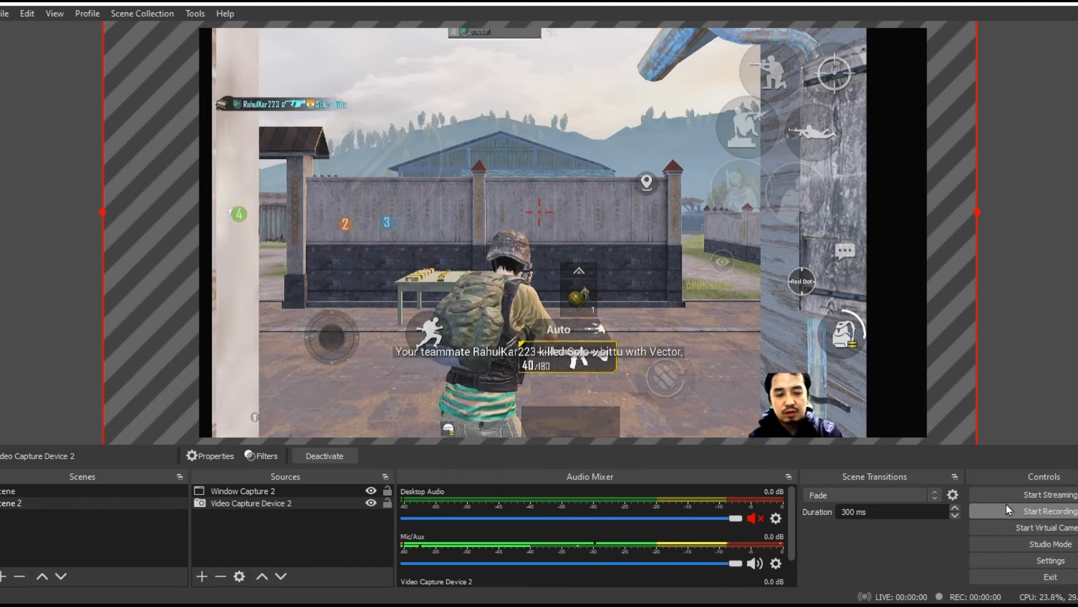
{"action": "left_click", "coordinate": [807, 411]}
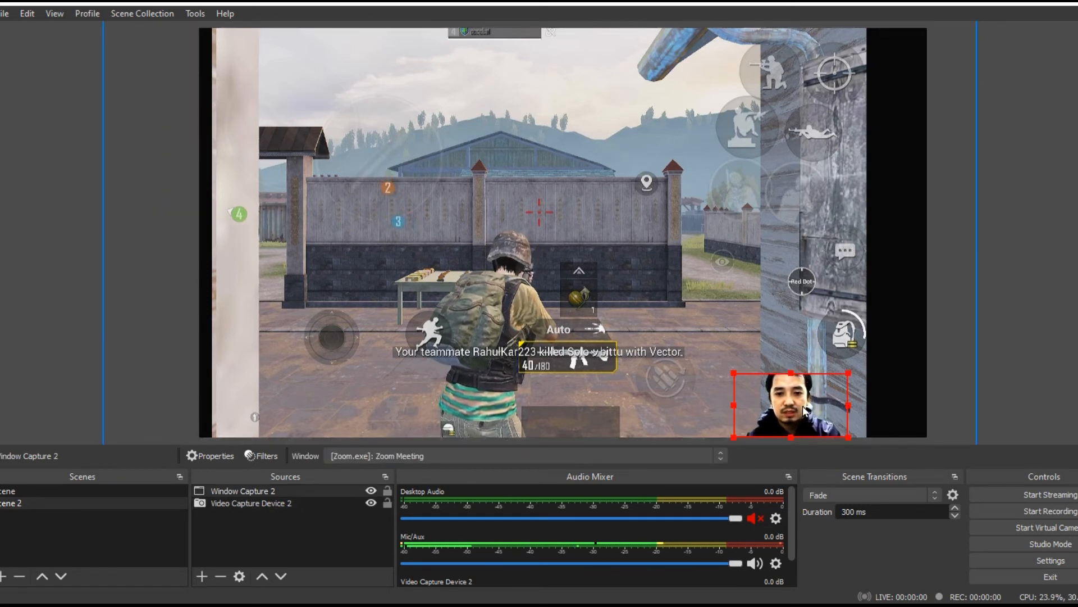
{"action": "left_click_drag", "start_coordinate": [795, 405], "coordinate": [470, 392]}
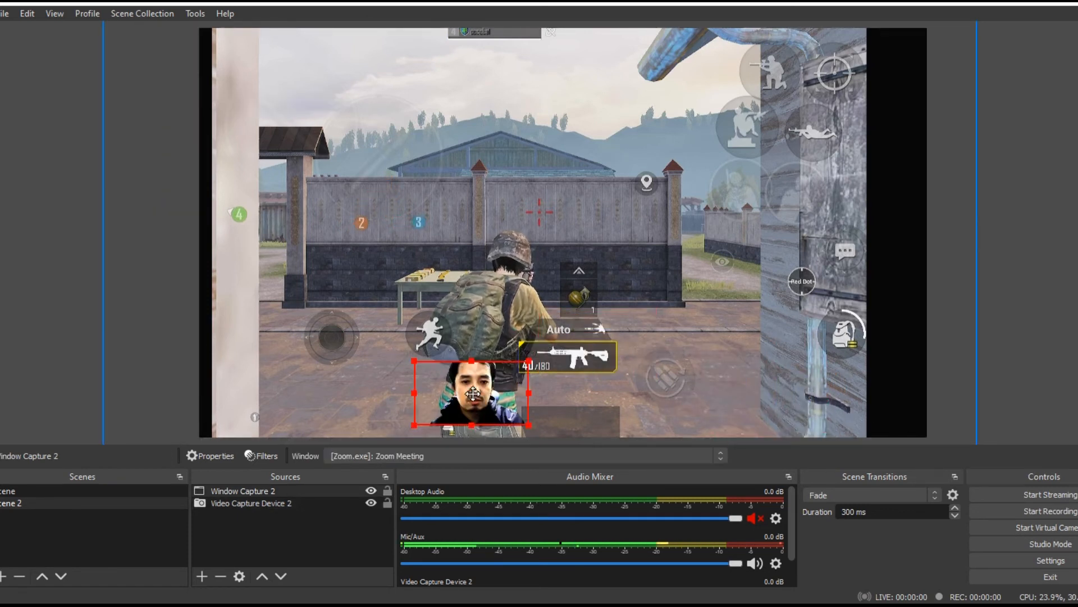
Step: Review the filters of Window Capture 2 and the list of effect filters that can be added, and close the filters
{"action": "right_click", "coordinate": [268, 488]}
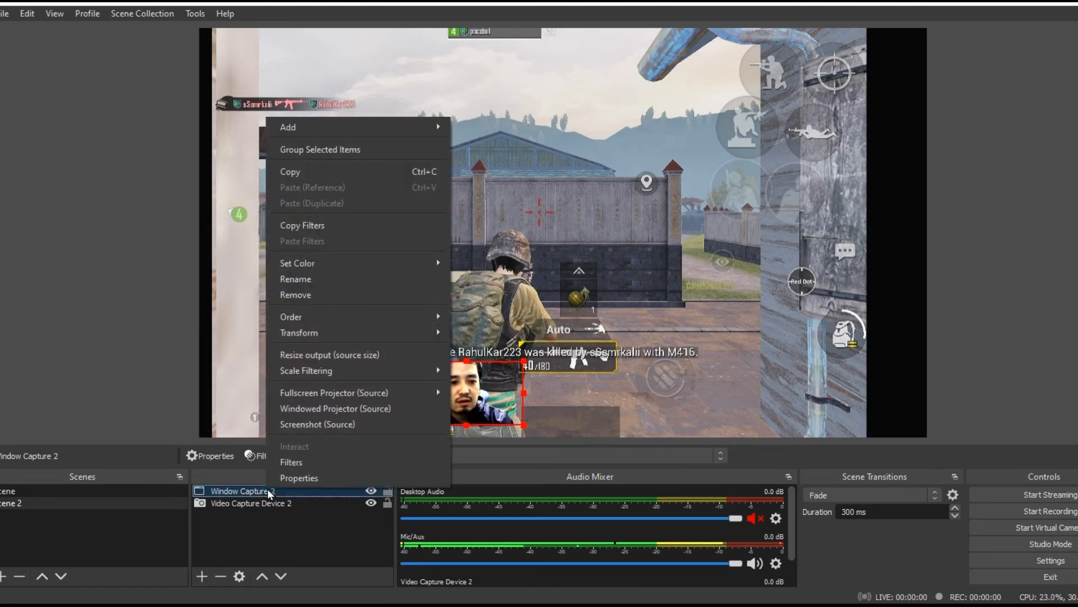
{"action": "left_click", "coordinate": [294, 461]}
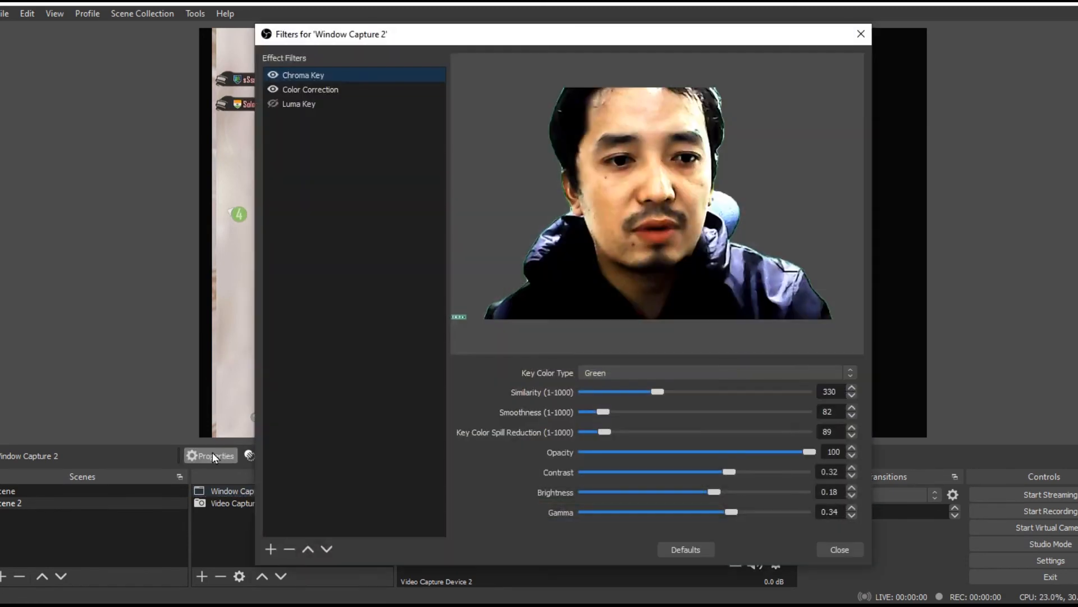
{"action": "left_click", "coordinate": [269, 551]}
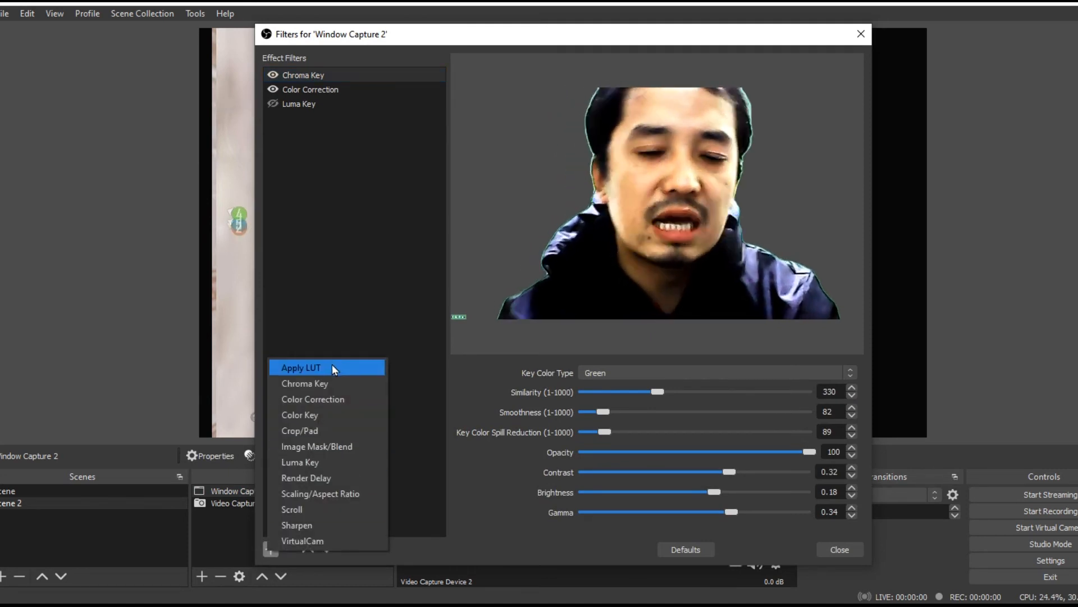
{"action": "left_click", "coordinate": [309, 319]}
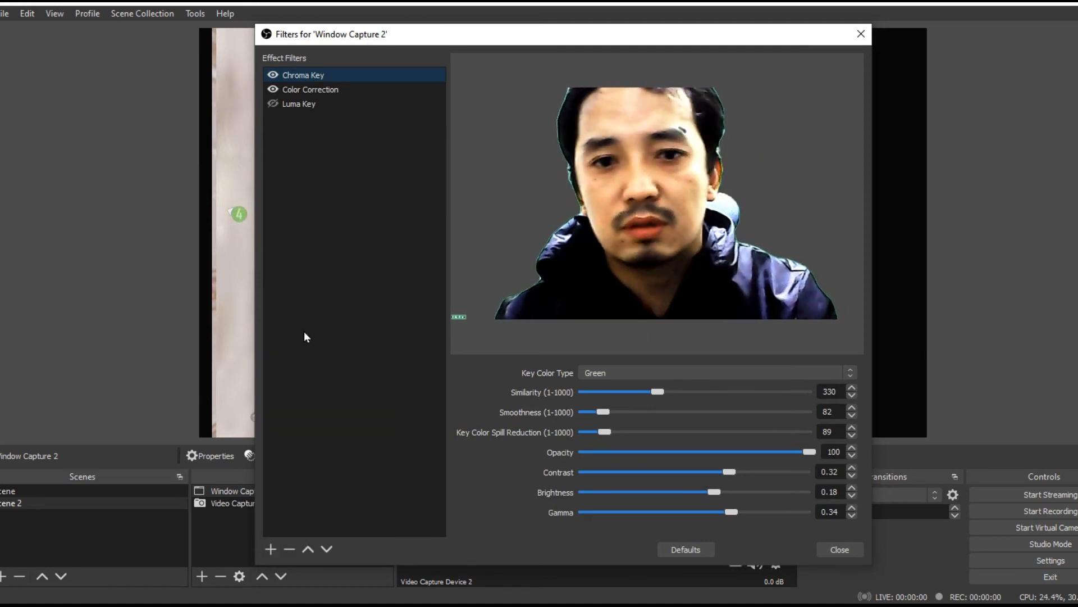
{"action": "left_click", "coordinate": [861, 34]}
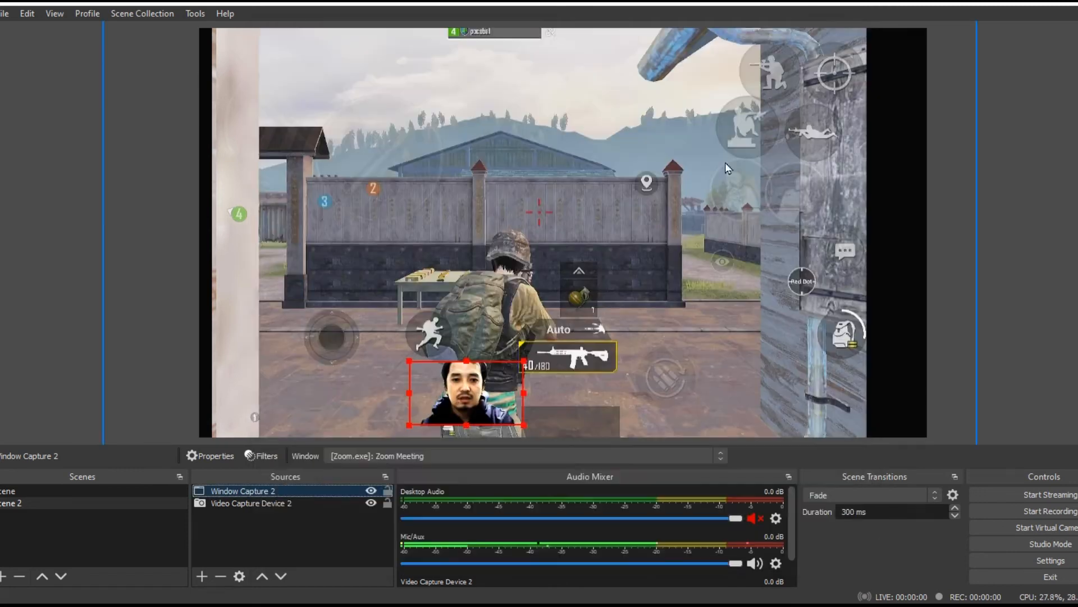
Step: Try Window Capture 2 at different sizes and positions over the gameplay and place it small in the canvas's lower-left corner
{"action": "left_click_drag", "start_coordinate": [483, 392], "coordinate": [386, 158]}
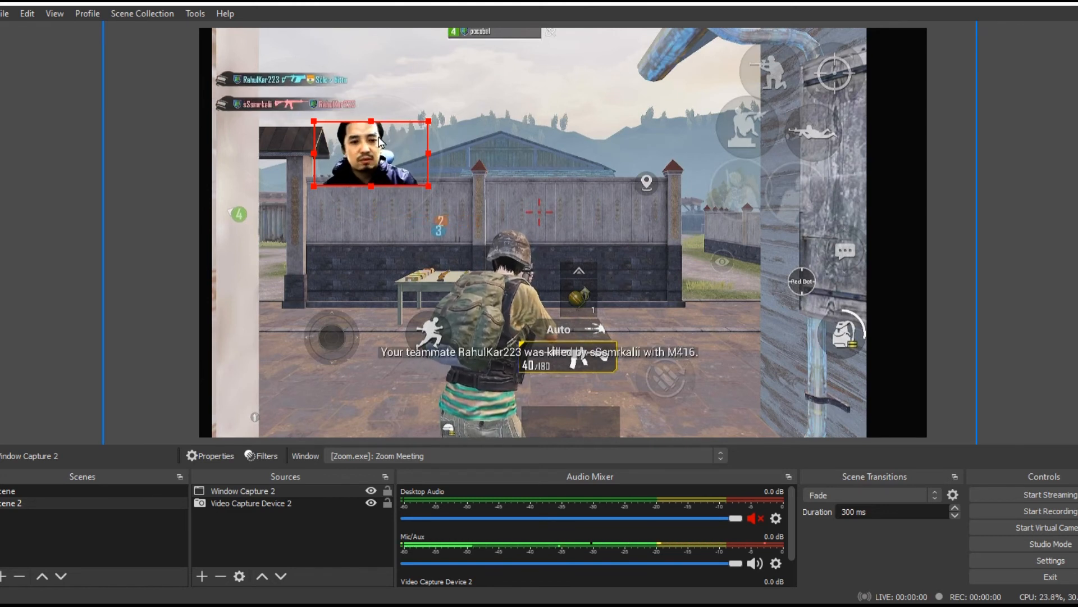
{"action": "left_click_drag", "start_coordinate": [428, 120], "coordinate": [532, 63]}
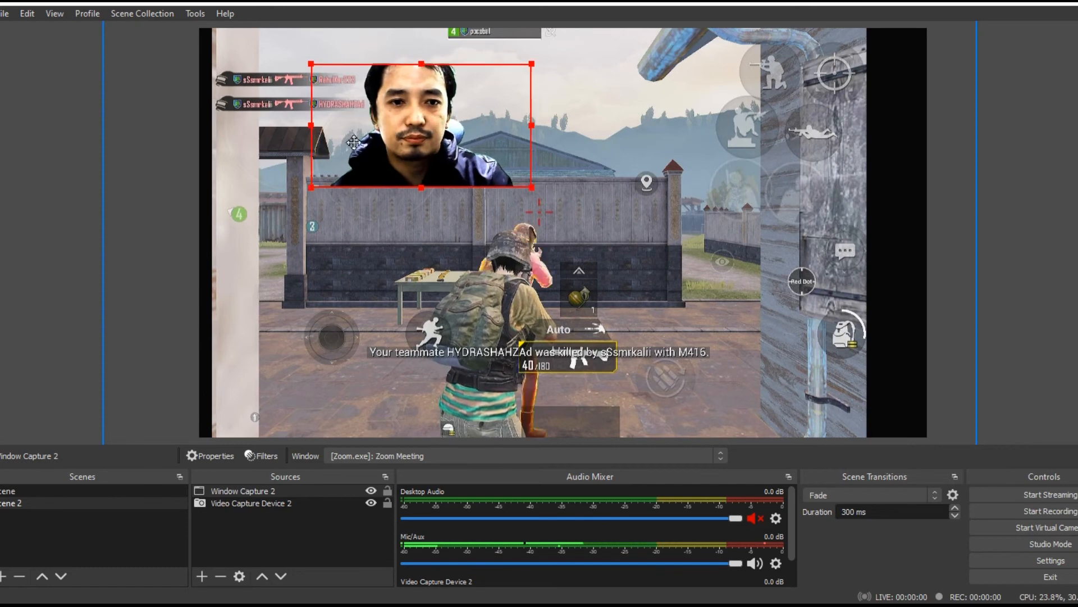
{"action": "left_click_drag", "start_coordinate": [353, 142], "coordinate": [249, 242]}
{"action": "left_click_drag", "start_coordinate": [427, 226], "coordinate": [193, 180]}
{"action": "left_click", "coordinate": [223, 185]}
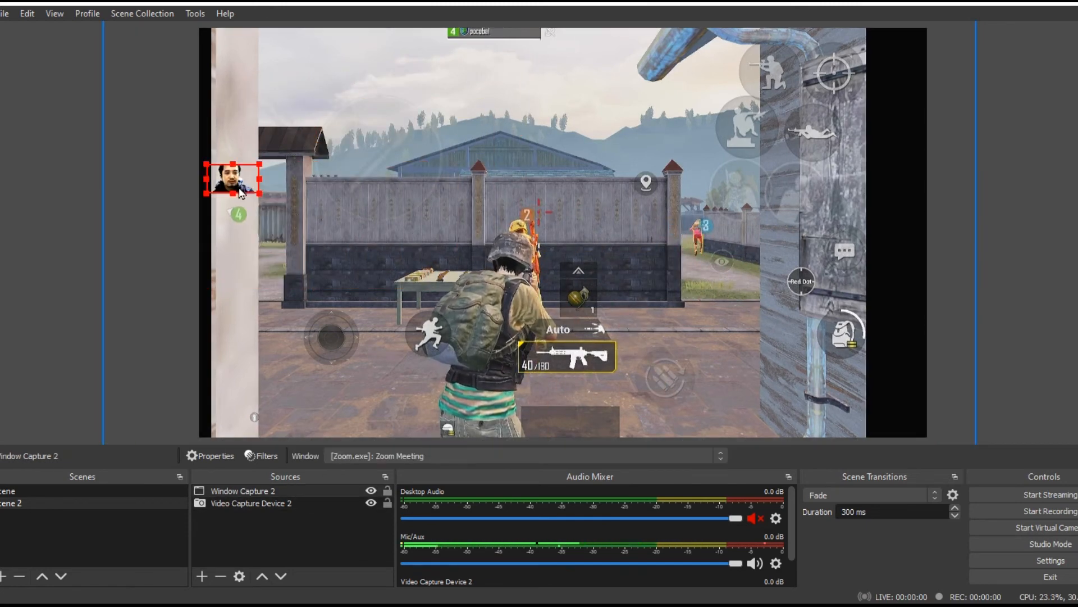
{"action": "left_click_drag", "start_coordinate": [264, 186], "coordinate": [268, 418]}
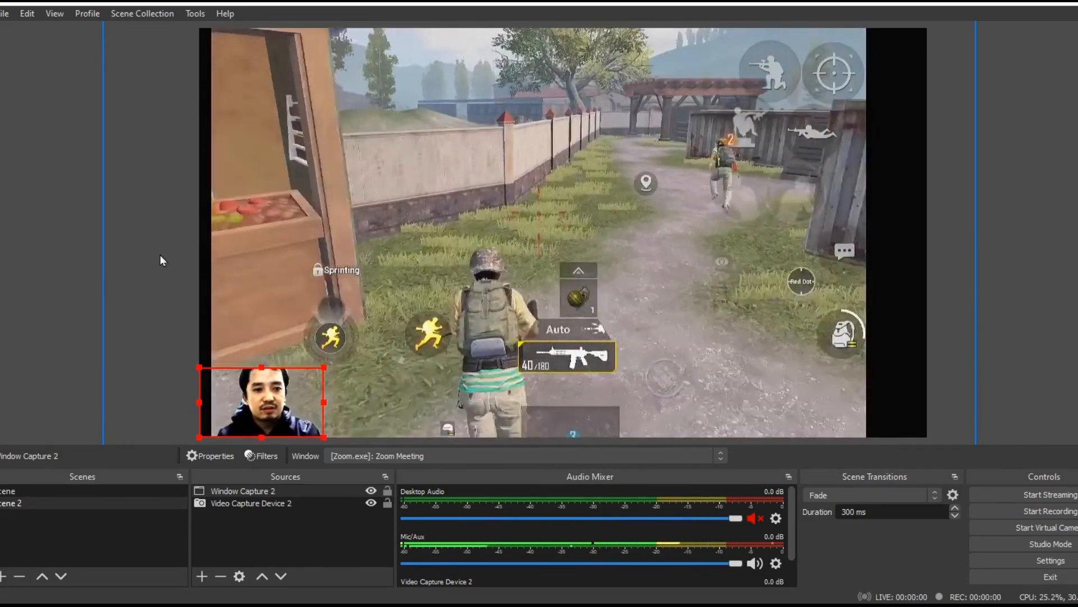
Step: Switch to the Zoom meeting and bring up the options for ending or leaving it
{"action": "left_click", "coordinate": [303, 302]}
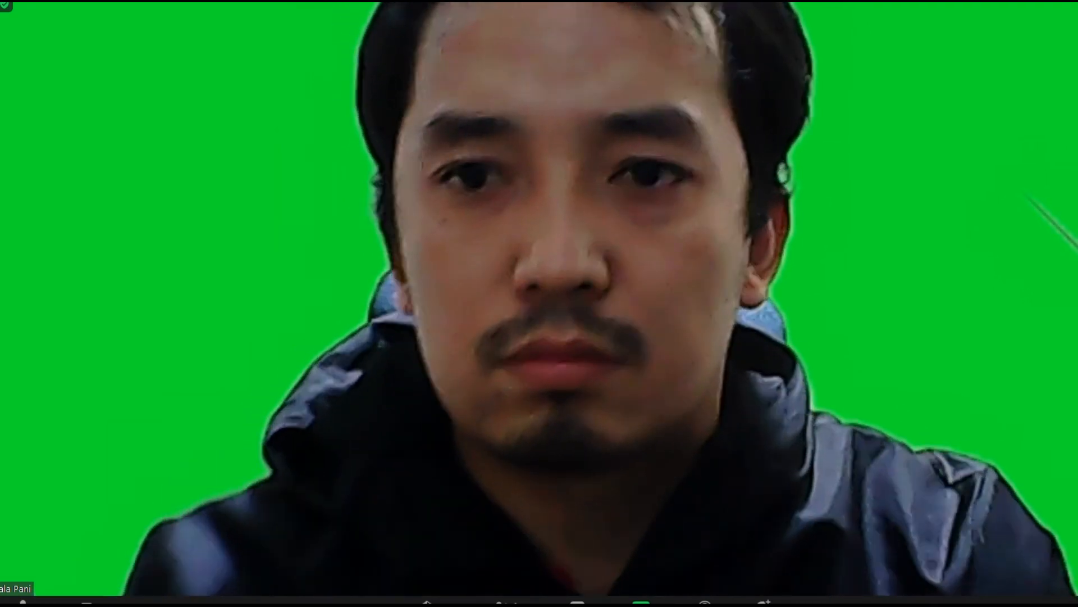
{"action": "key", "text": "alt+q"}
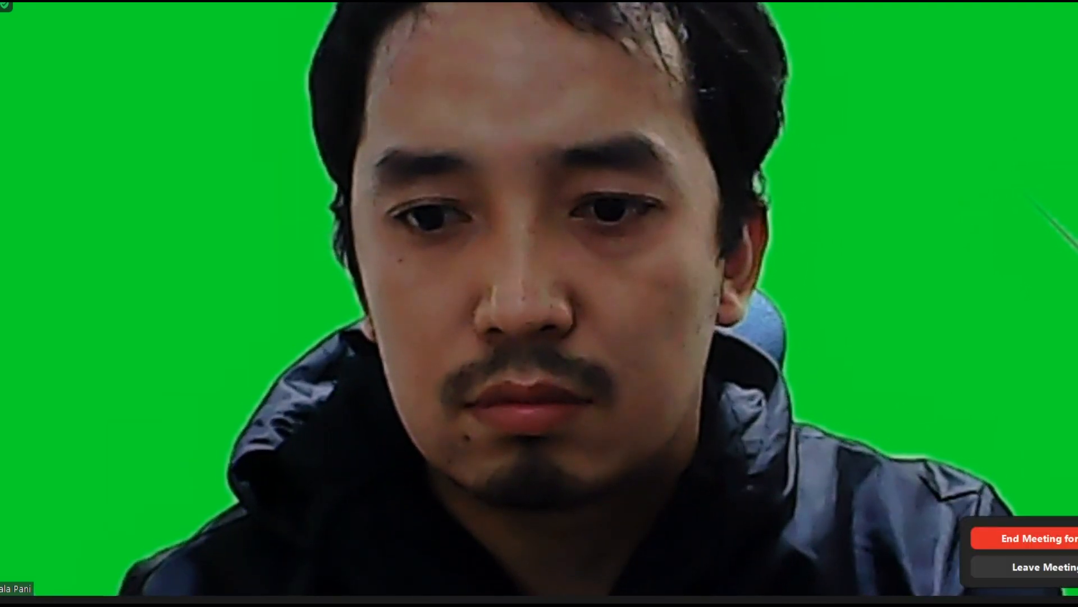